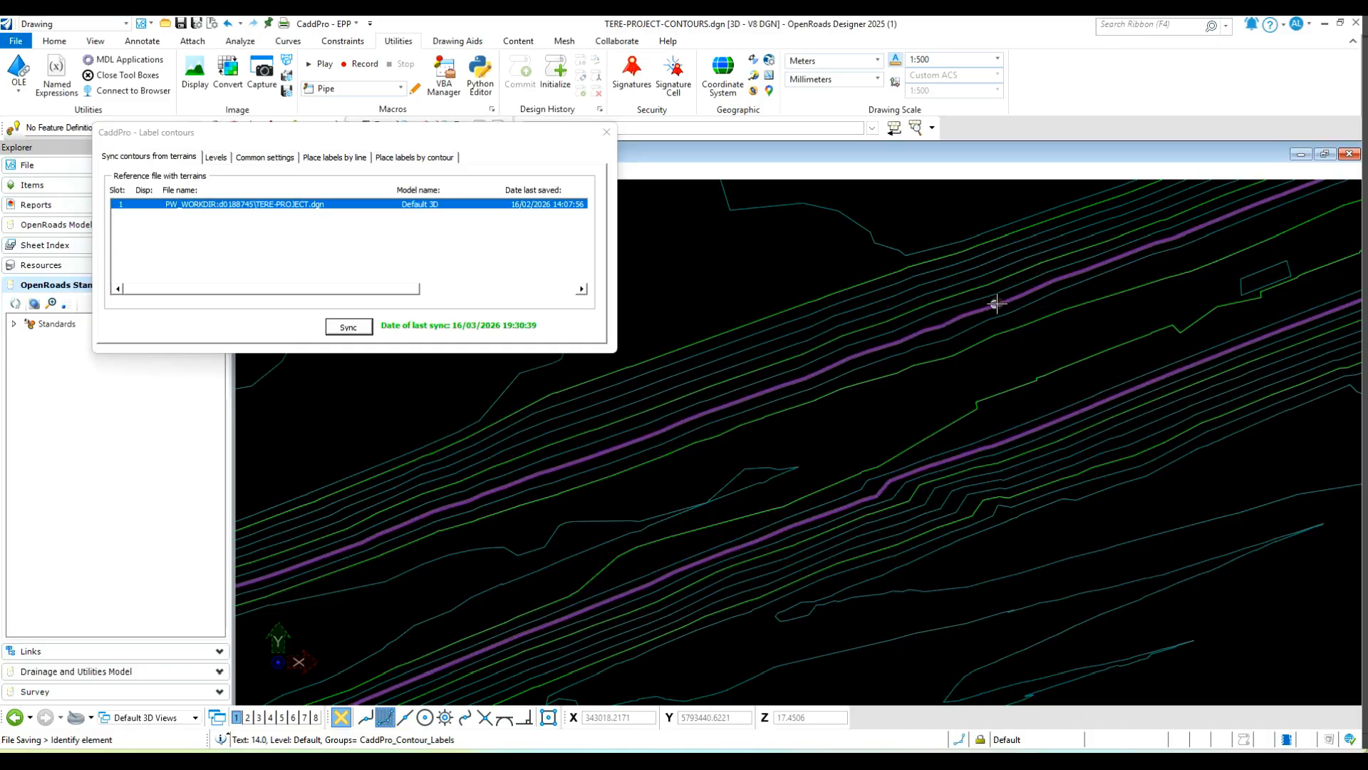
# Sync the contours from the referenced terrain file TERE-PROJECT.dgn and check that they are highlighted individually in the view
pyautogui.scroll(-1, 1039, 278)
pyautogui.scroll(2, 746, 464)
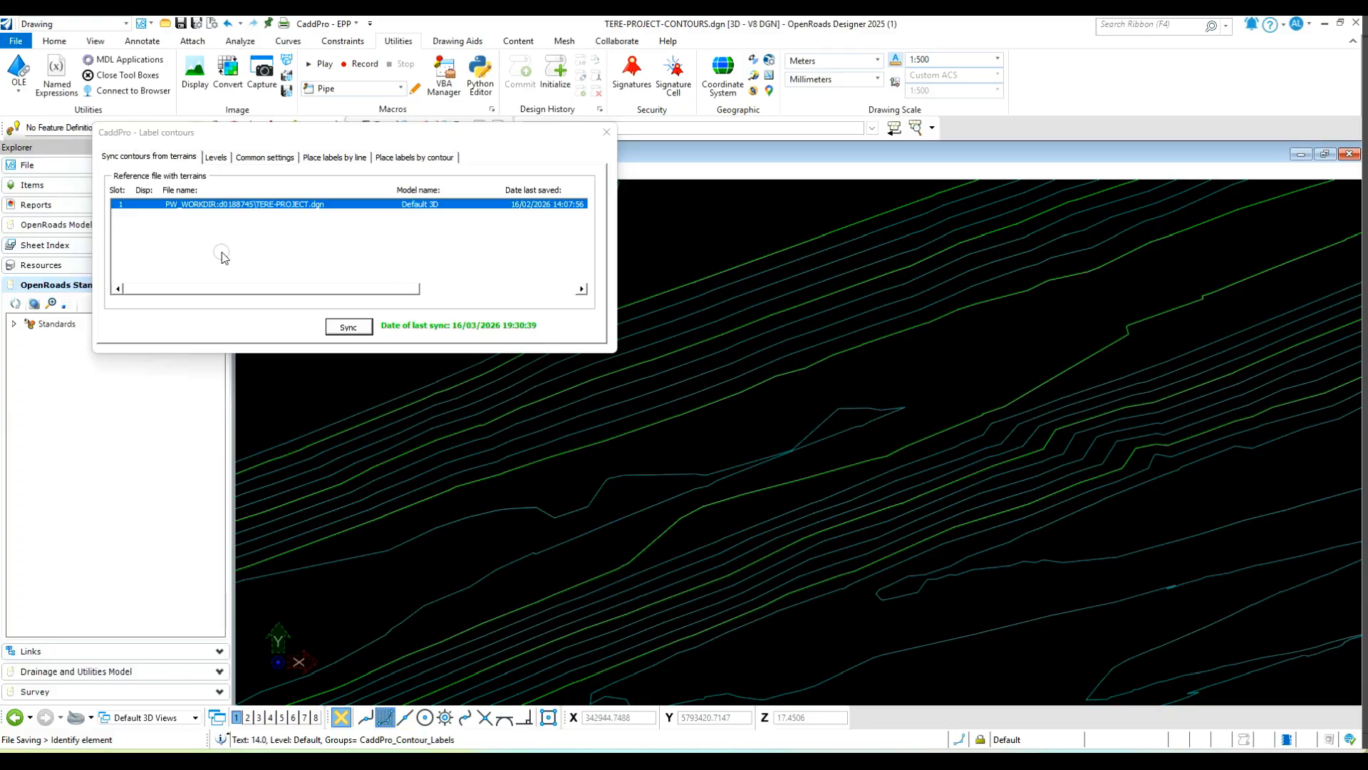
pyautogui.click(359, 330)
pyautogui.click(682, 439)
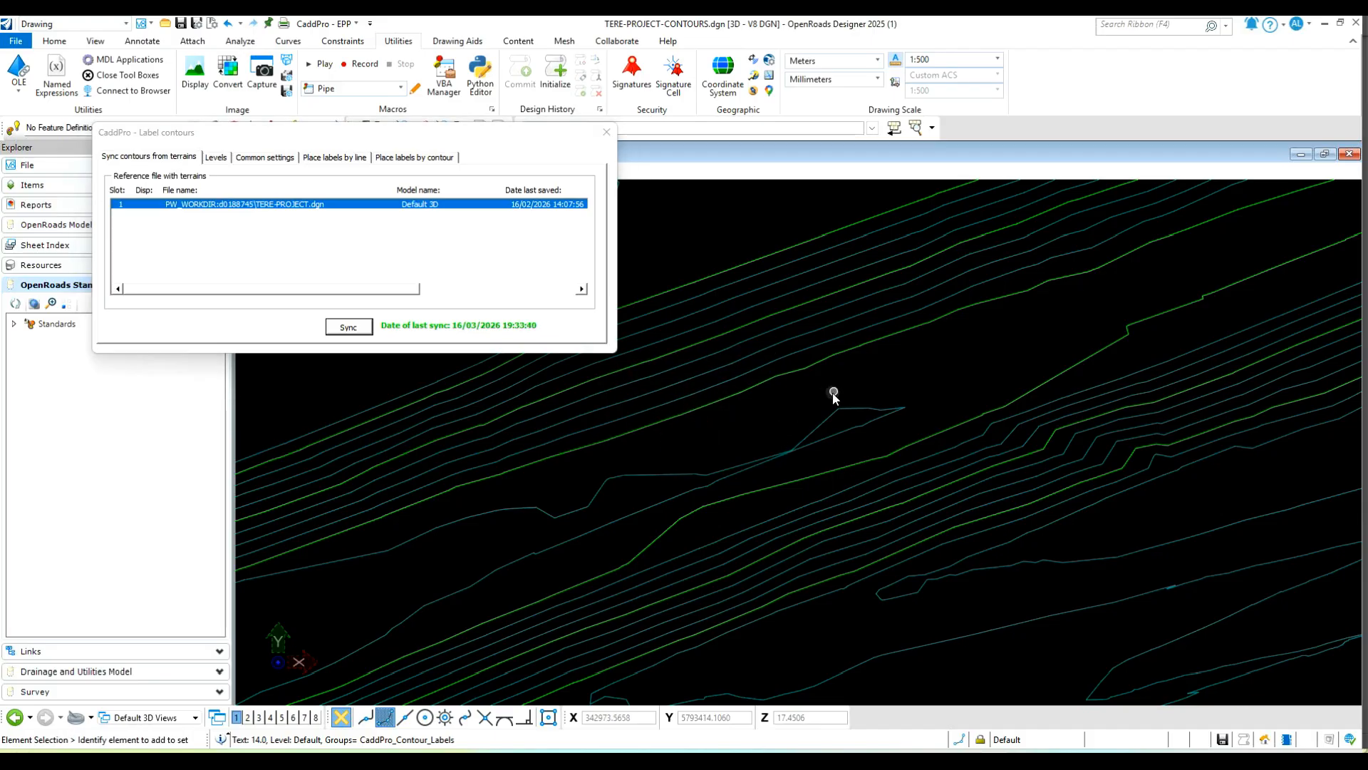
pyautogui.scroll(-3, 841, 394)
pyautogui.scroll(2, 918, 365)
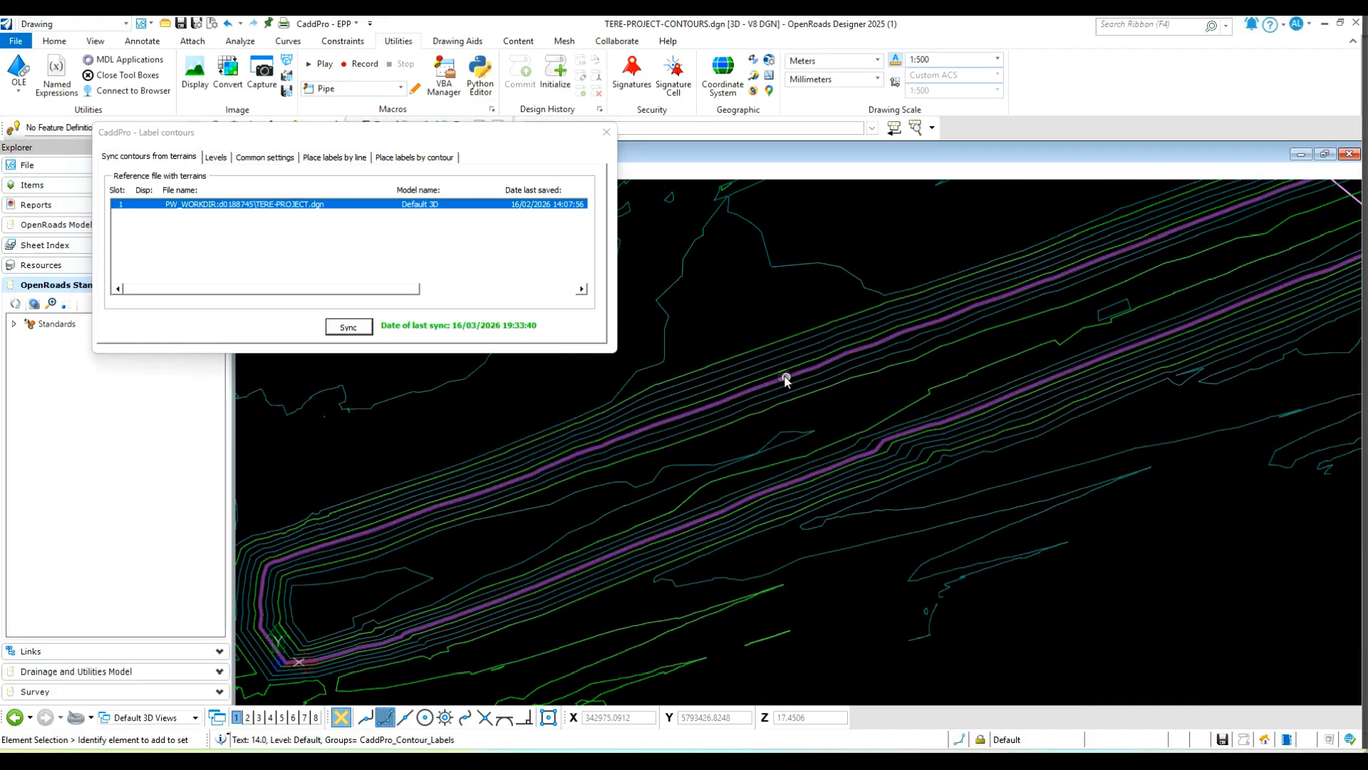
pyautogui.scroll(2, 776, 364)
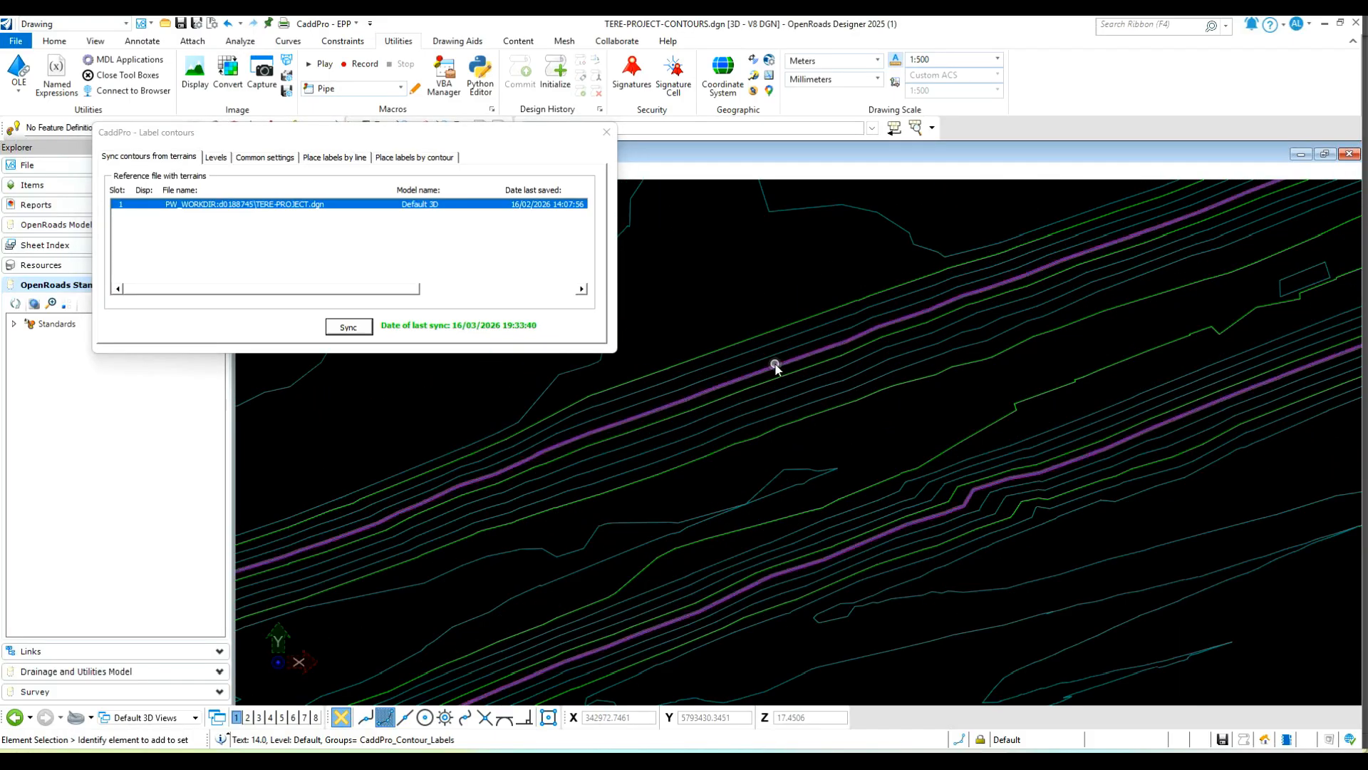
# Review the contour levels and common label settings, and start a Dynamic 2 point line for labelling beside the northern slope
pyautogui.click(216, 158)
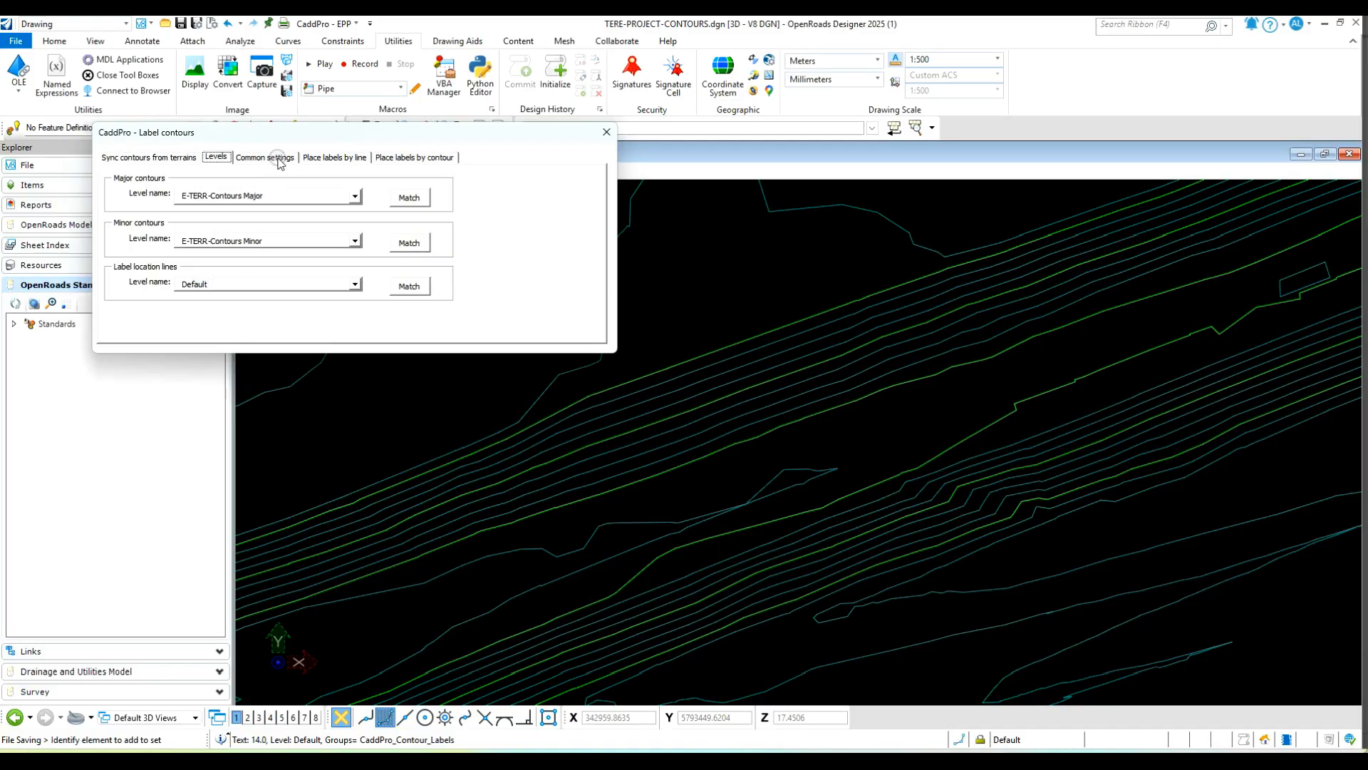
pyautogui.click(265, 158)
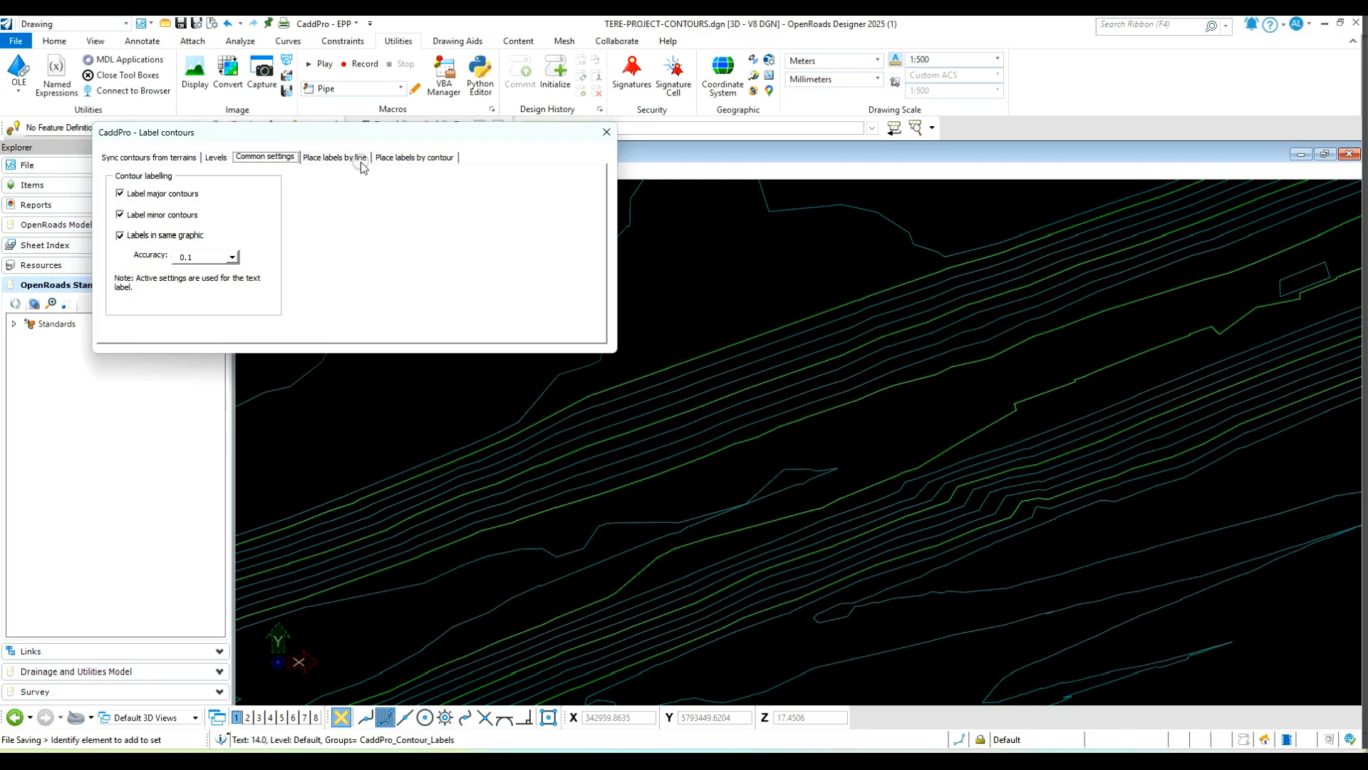
pyautogui.click(329, 160)
pyautogui.click(322, 195)
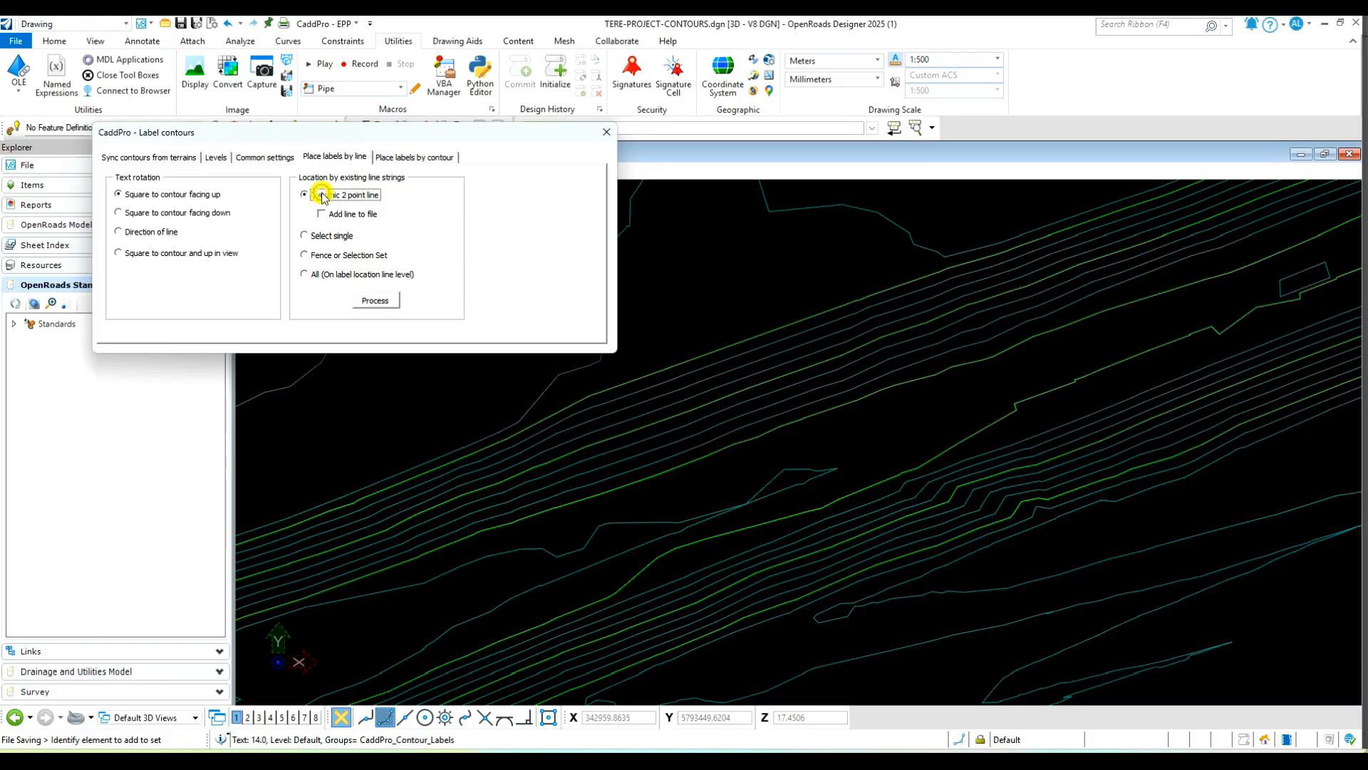
pyautogui.click(375, 300)
pyautogui.click(755, 457)
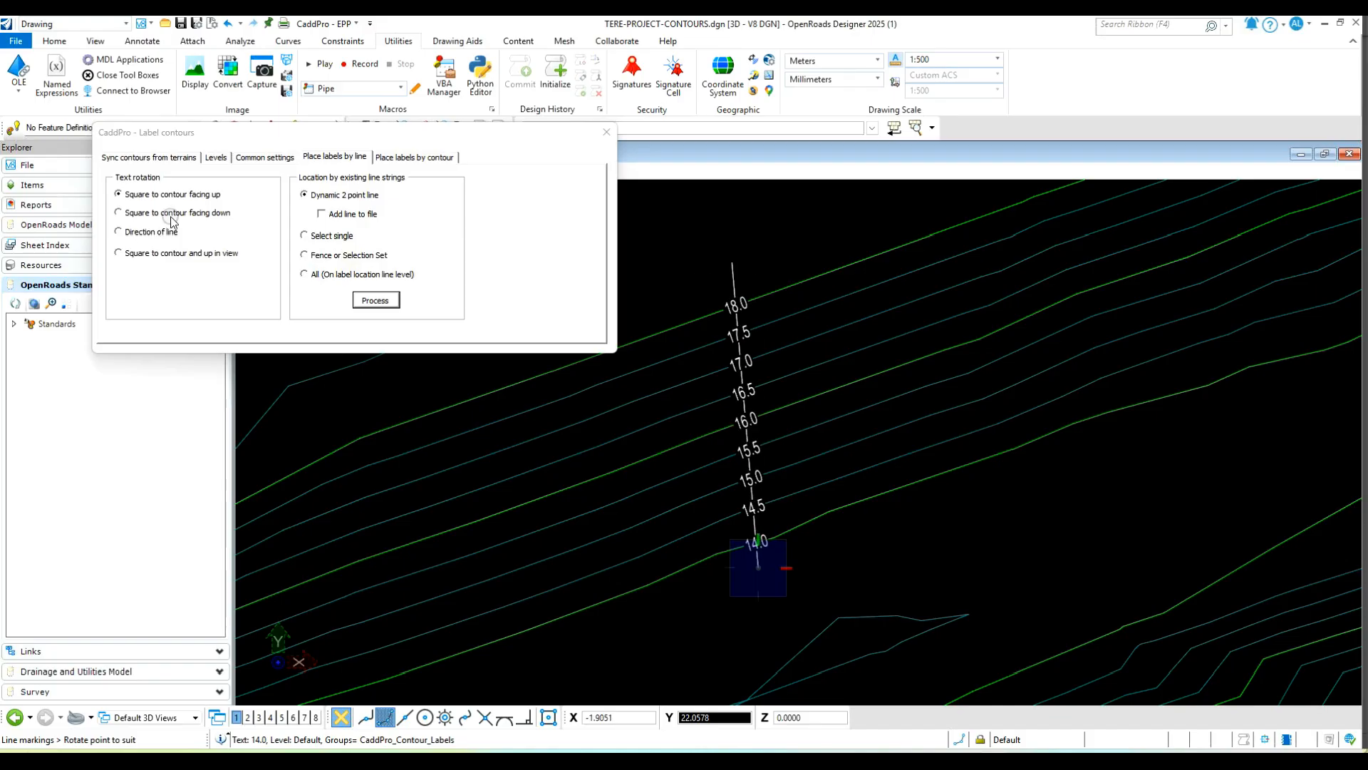
# Preview the label rotations Square to contour facing down, Direction of line, and Square to contour and up in view along the dynamic line
pyautogui.click(171, 213)
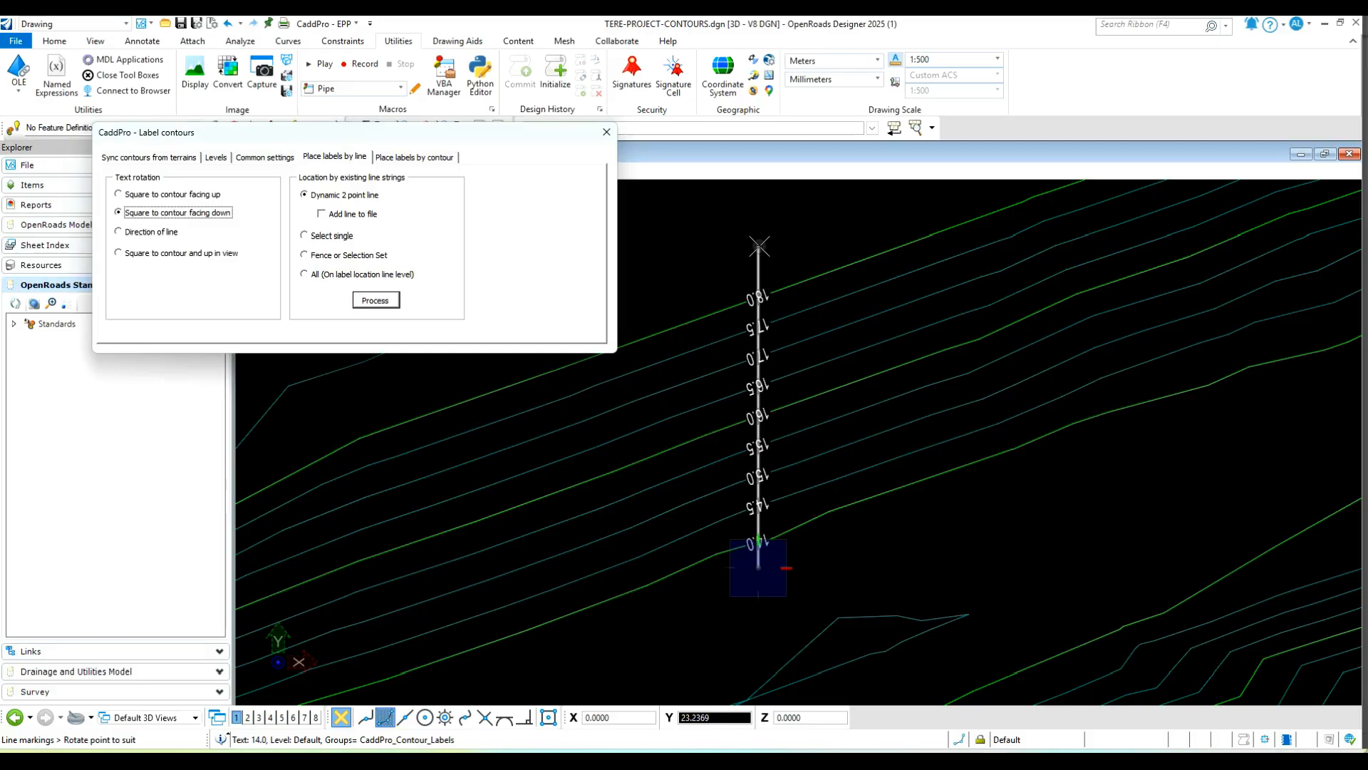
pyautogui.click(165, 235)
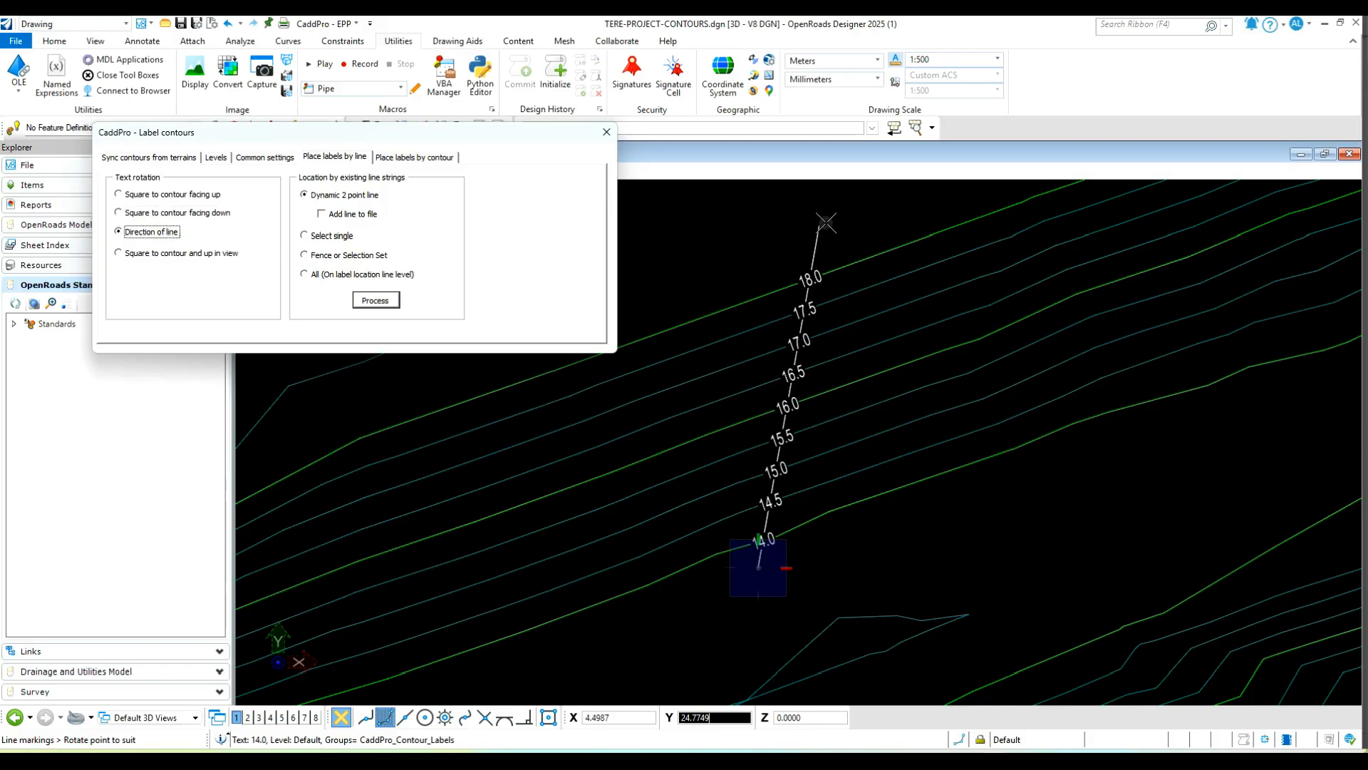
pyautogui.scroll(-3, 837, 220)
pyautogui.scroll(3, 969, 556)
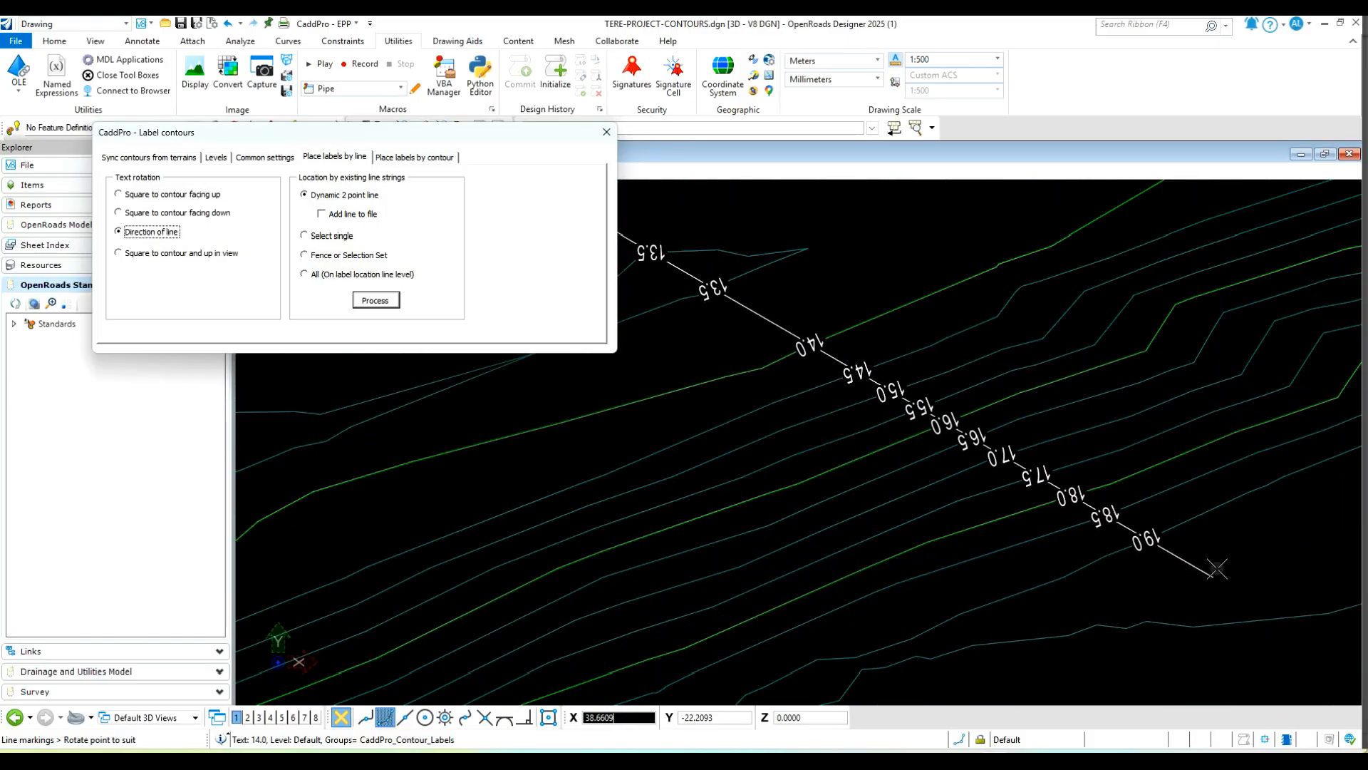
pyautogui.scroll(-3, 1247, 565)
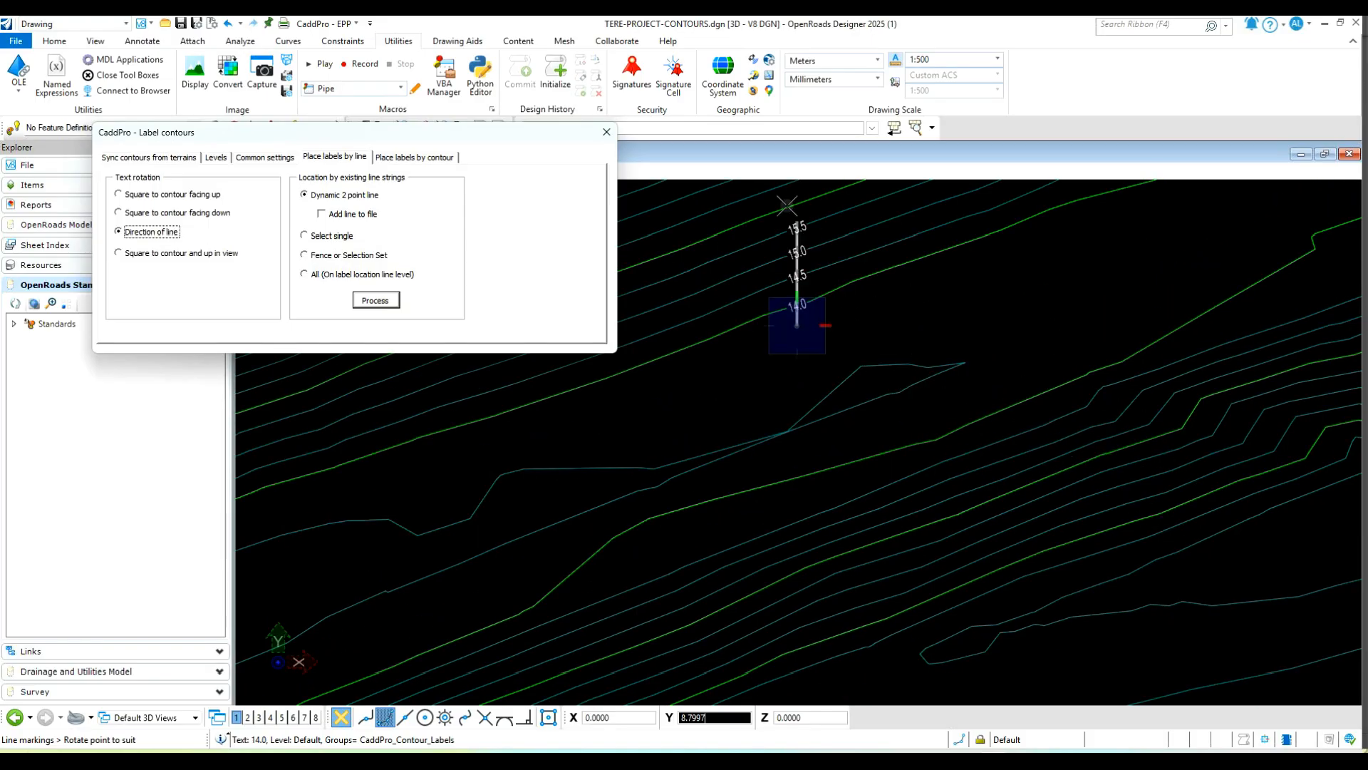
pyautogui.click(161, 254)
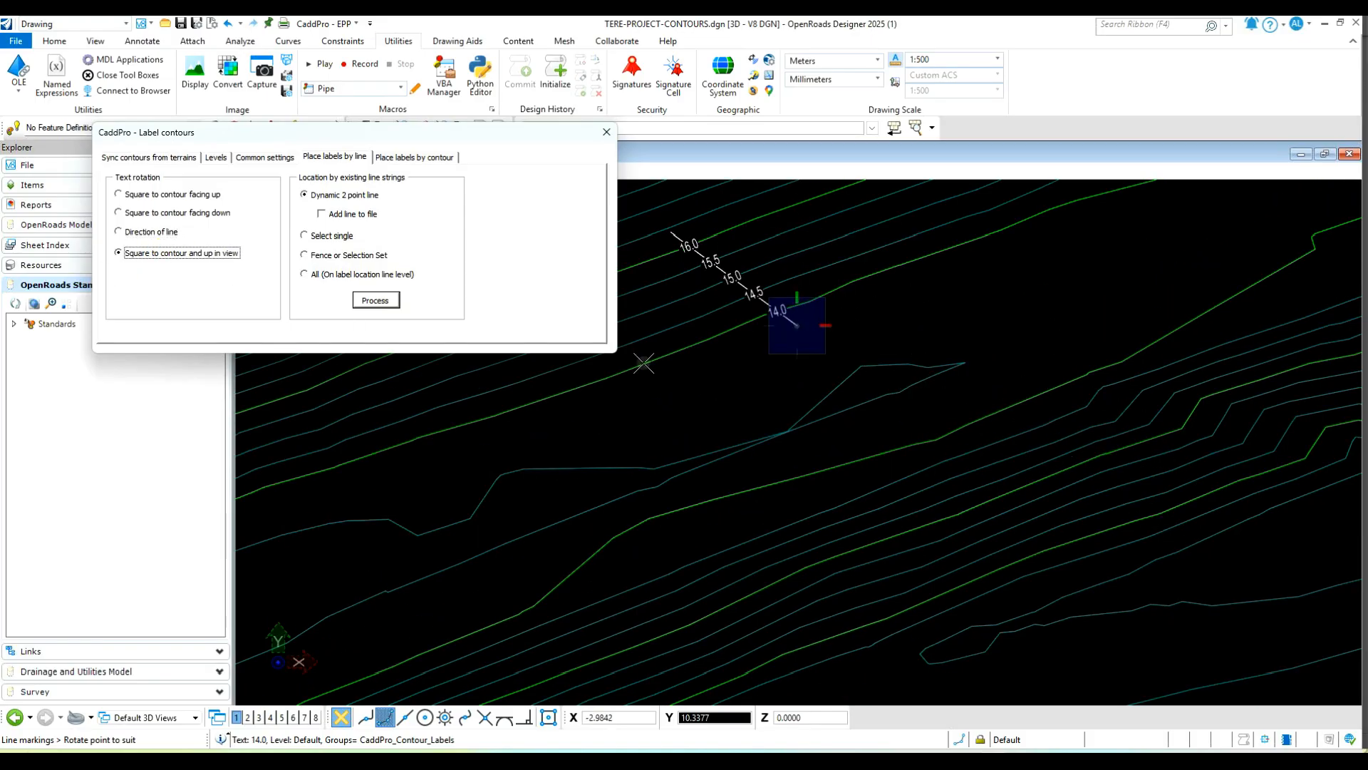
pyautogui.scroll(3, 1070, 544)
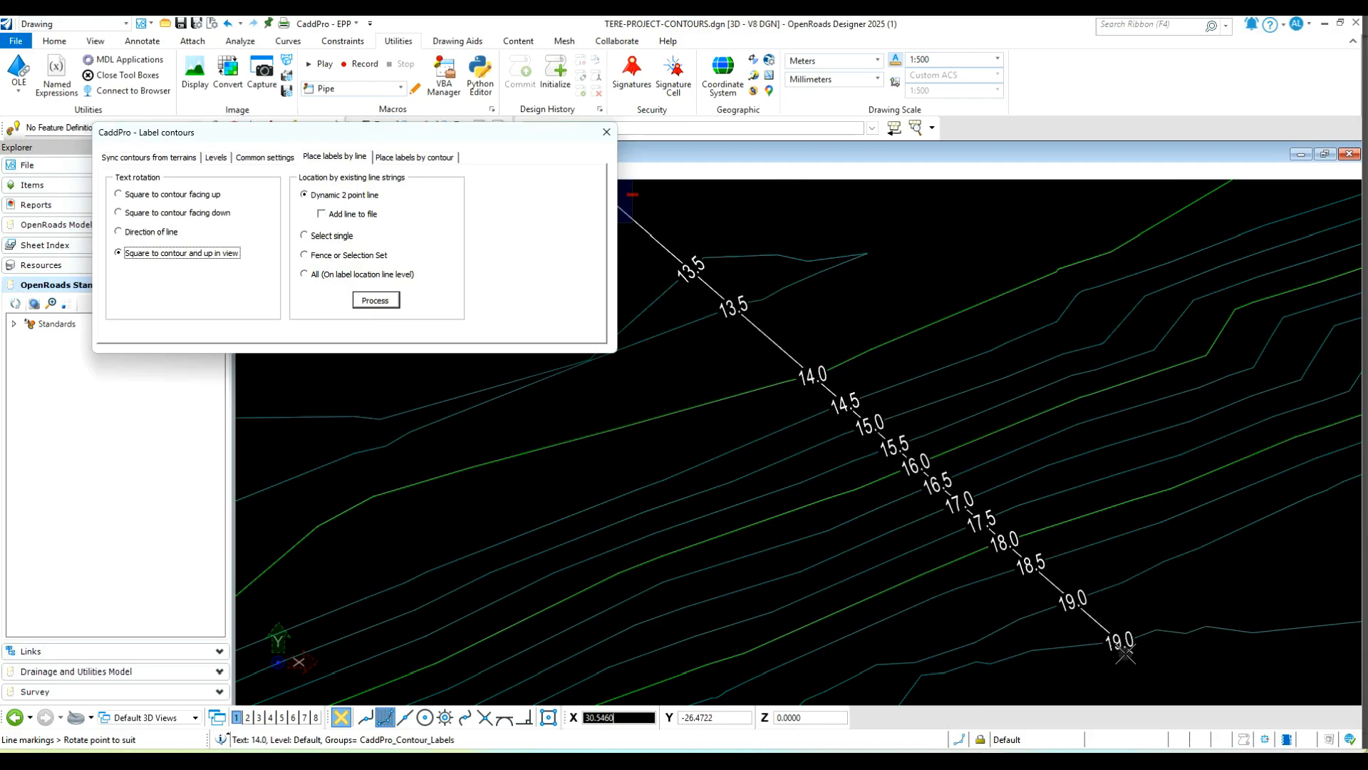
pyautogui.scroll(-3, 1205, 633)
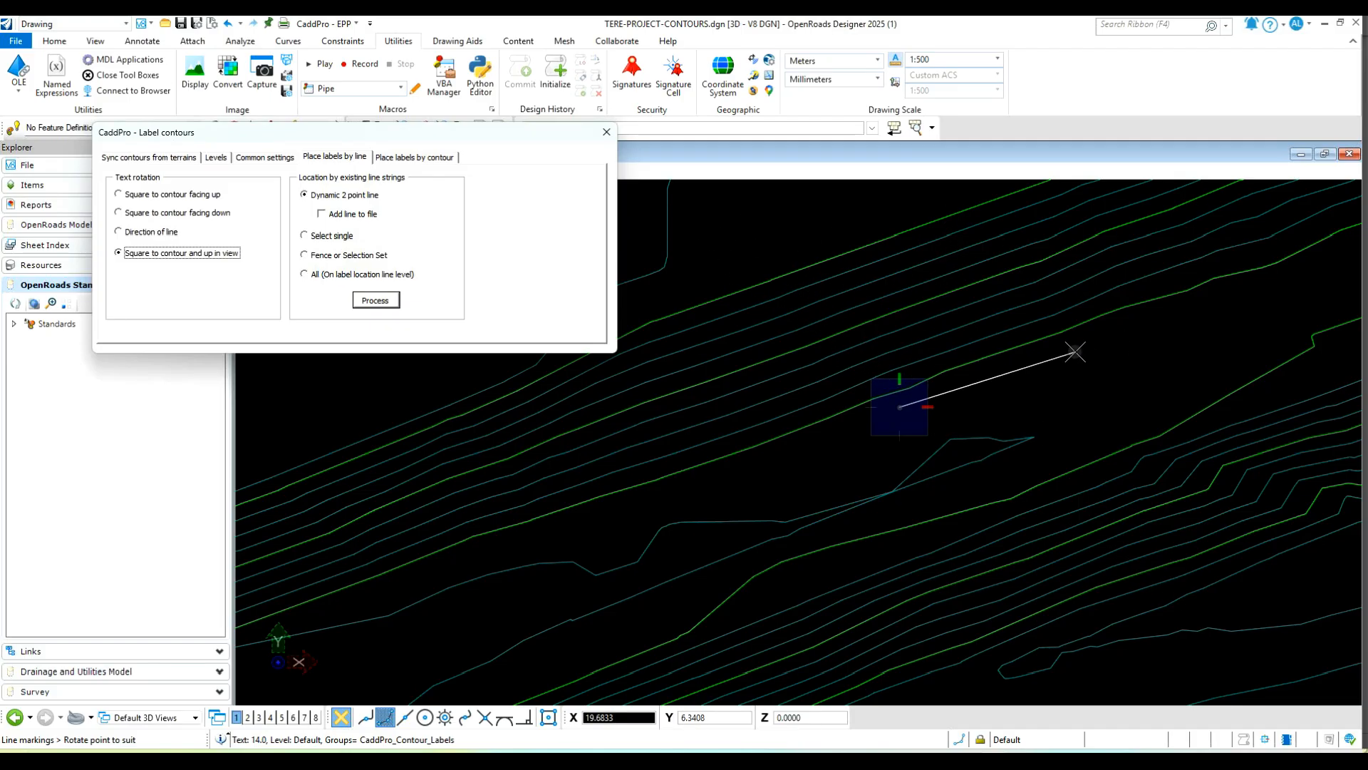
# Place labels along several dynamic two-point lines across both slopes with text rotation Square to contour facing up
pyautogui.click(119, 194)
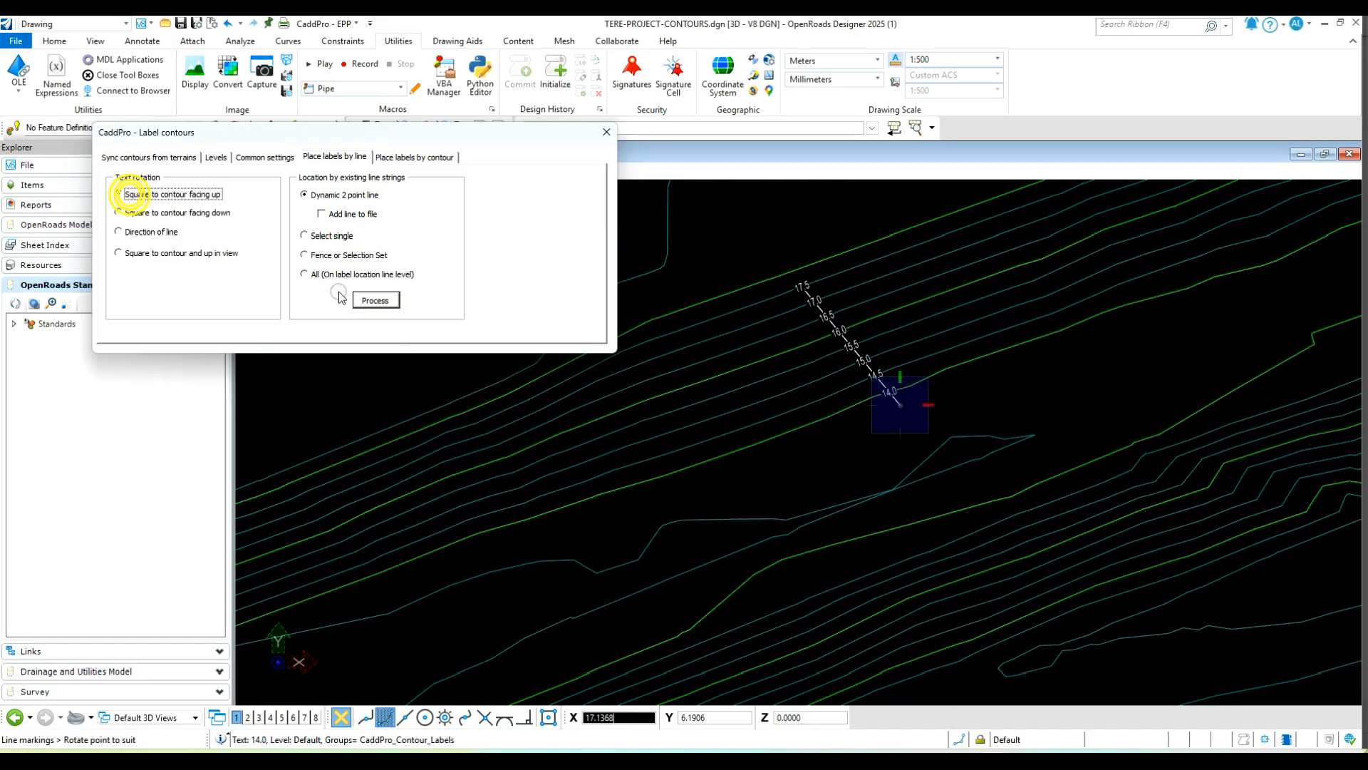
pyautogui.click(377, 300)
pyautogui.click(753, 451)
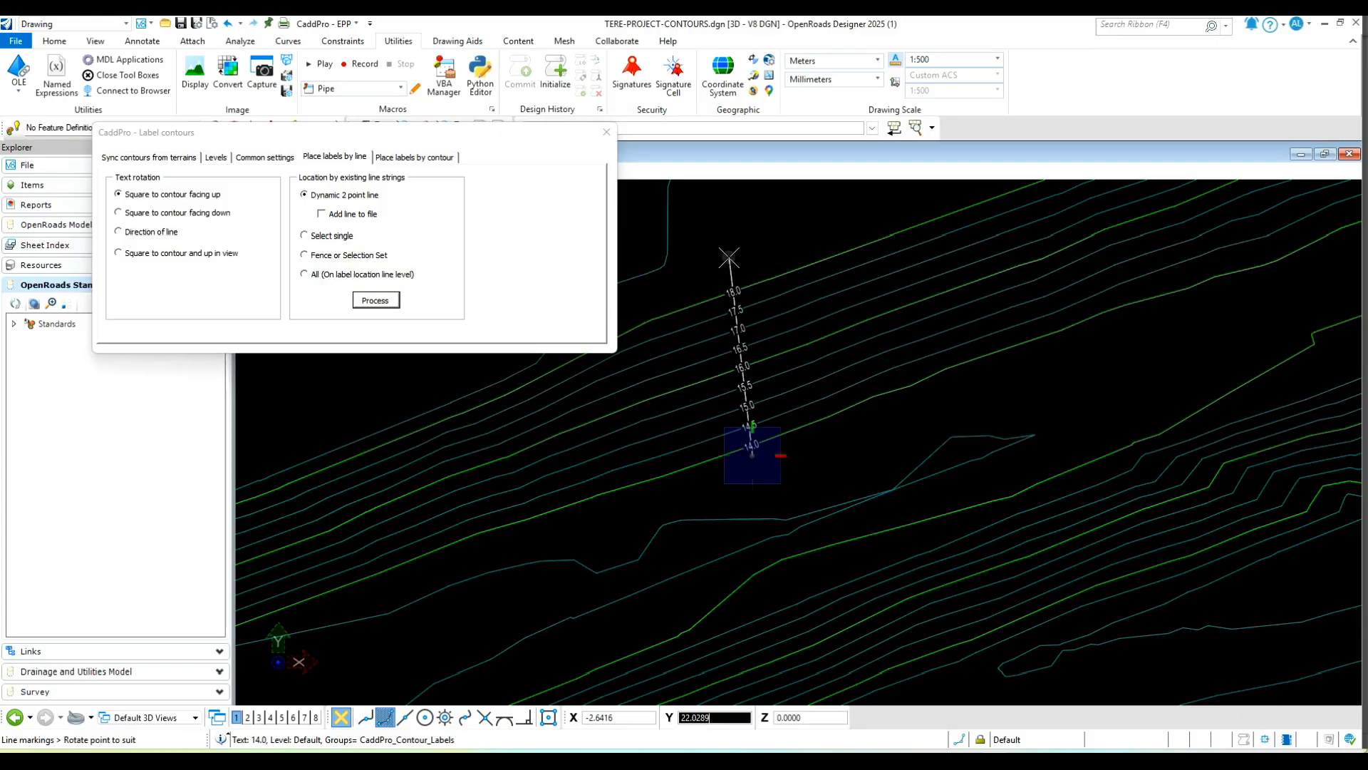
pyautogui.click(728, 255)
pyautogui.click(883, 401)
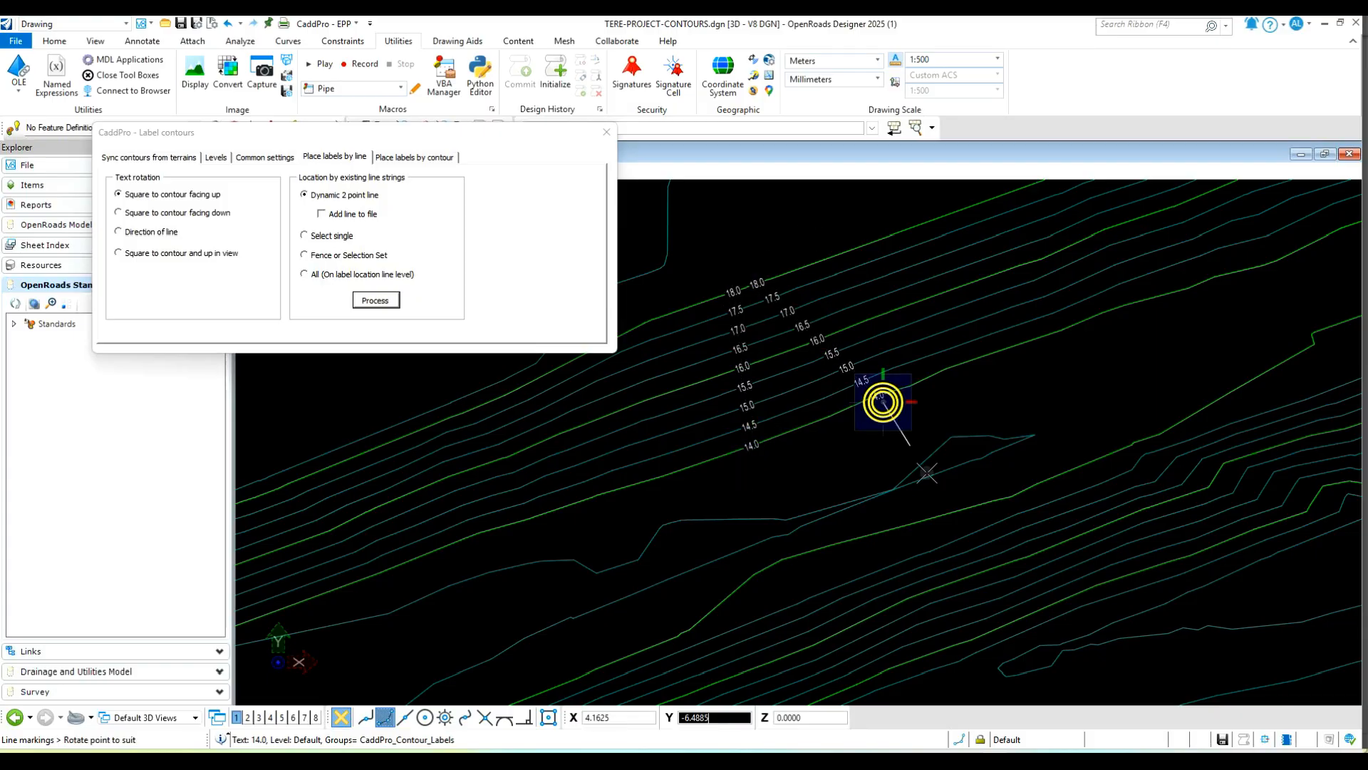
pyautogui.click(924, 690)
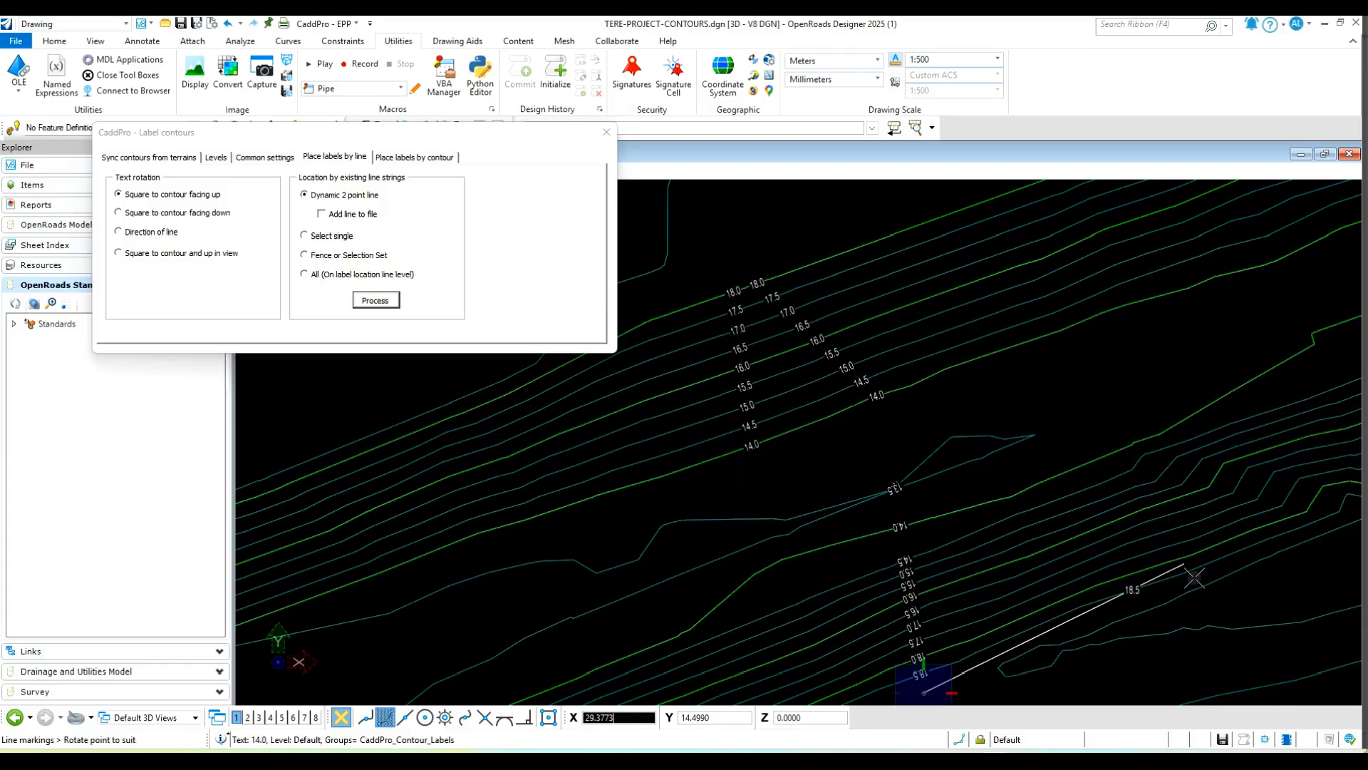
pyautogui.click(1252, 580)
pyautogui.click(926, 192)
pyautogui.click(1097, 415)
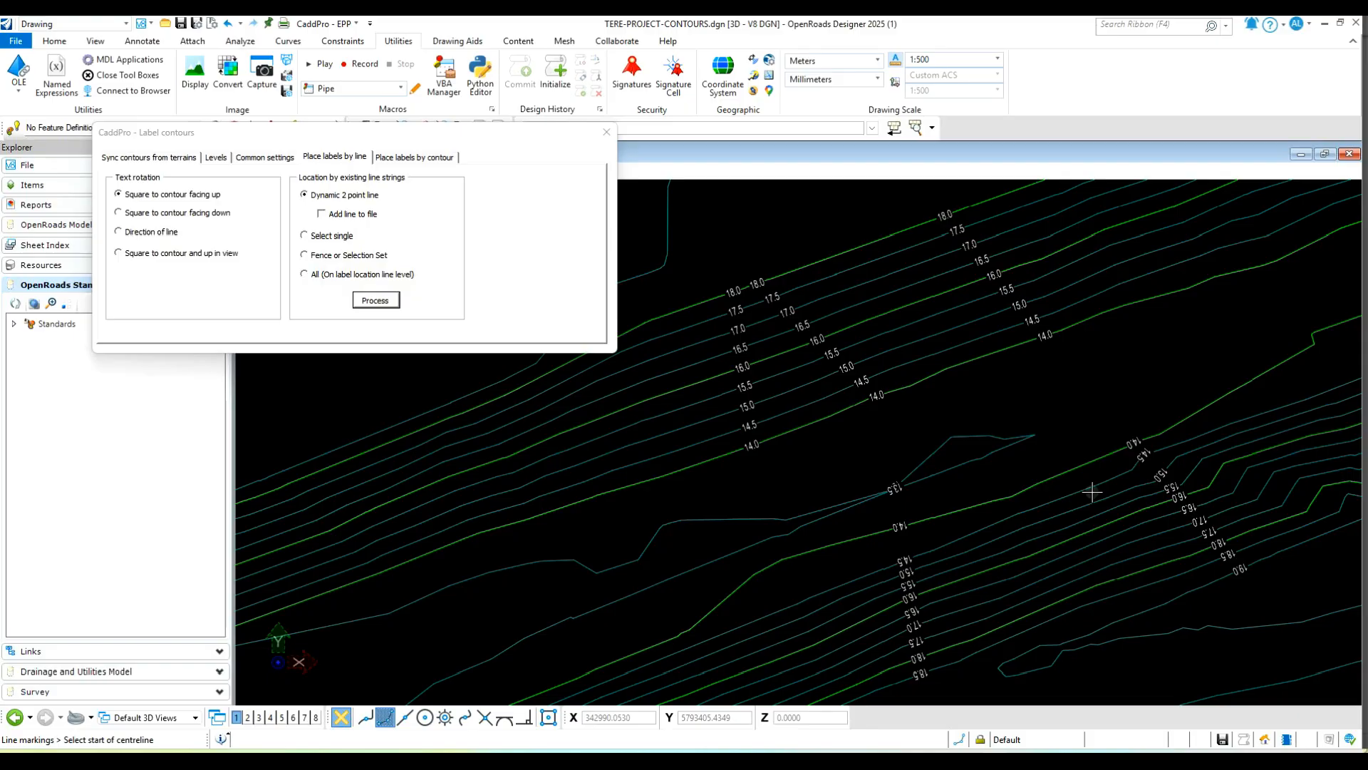
# Label the contours along the existing zigzag line string using the Select single location option
pyautogui.scroll(-5, 713, 471)
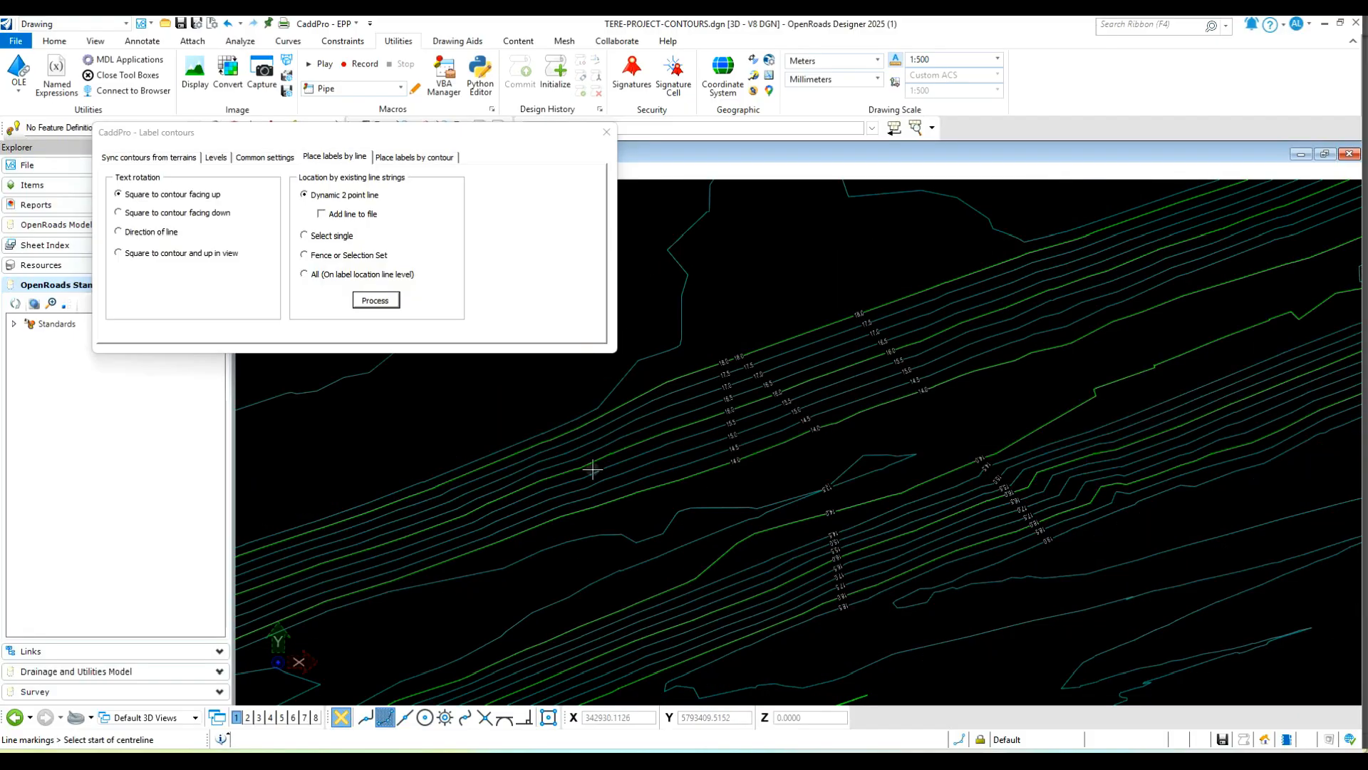
pyautogui.scroll(3, 895, 380)
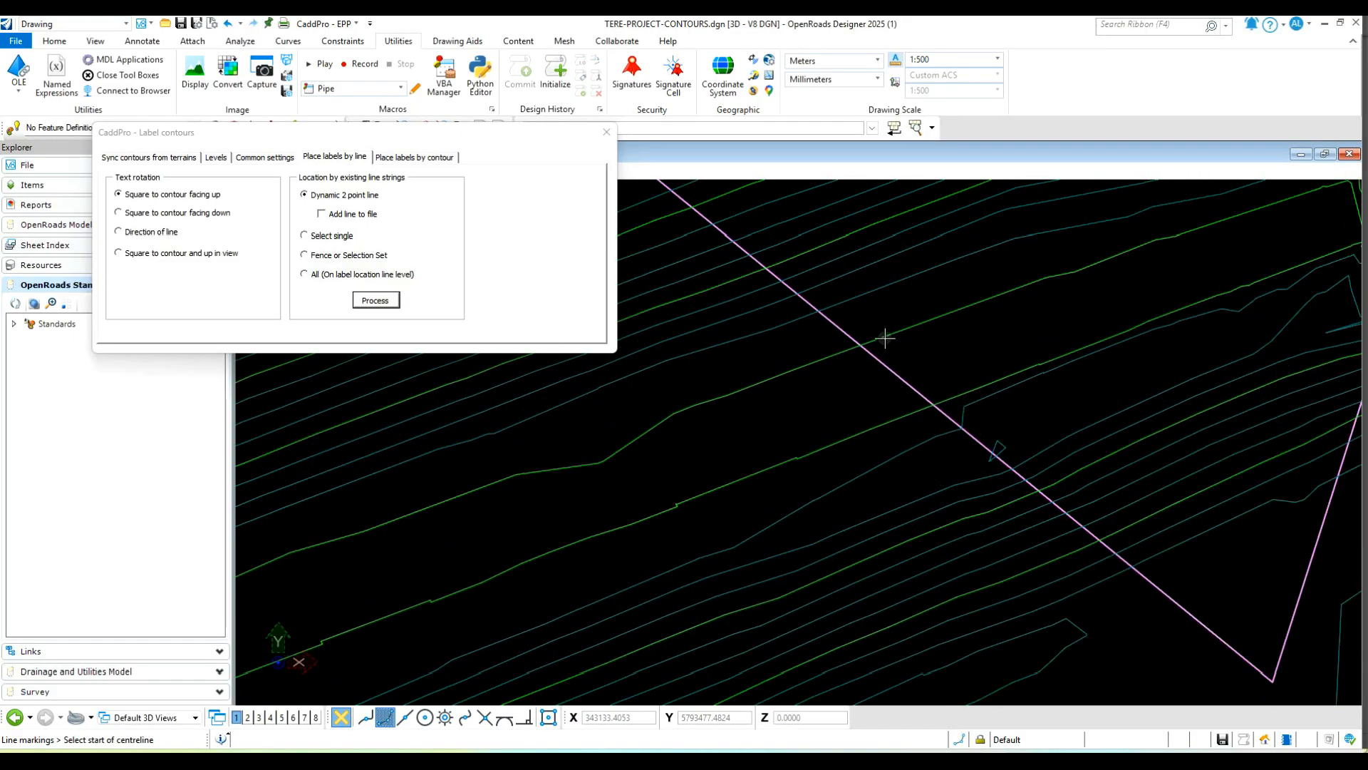
pyautogui.click(305, 236)
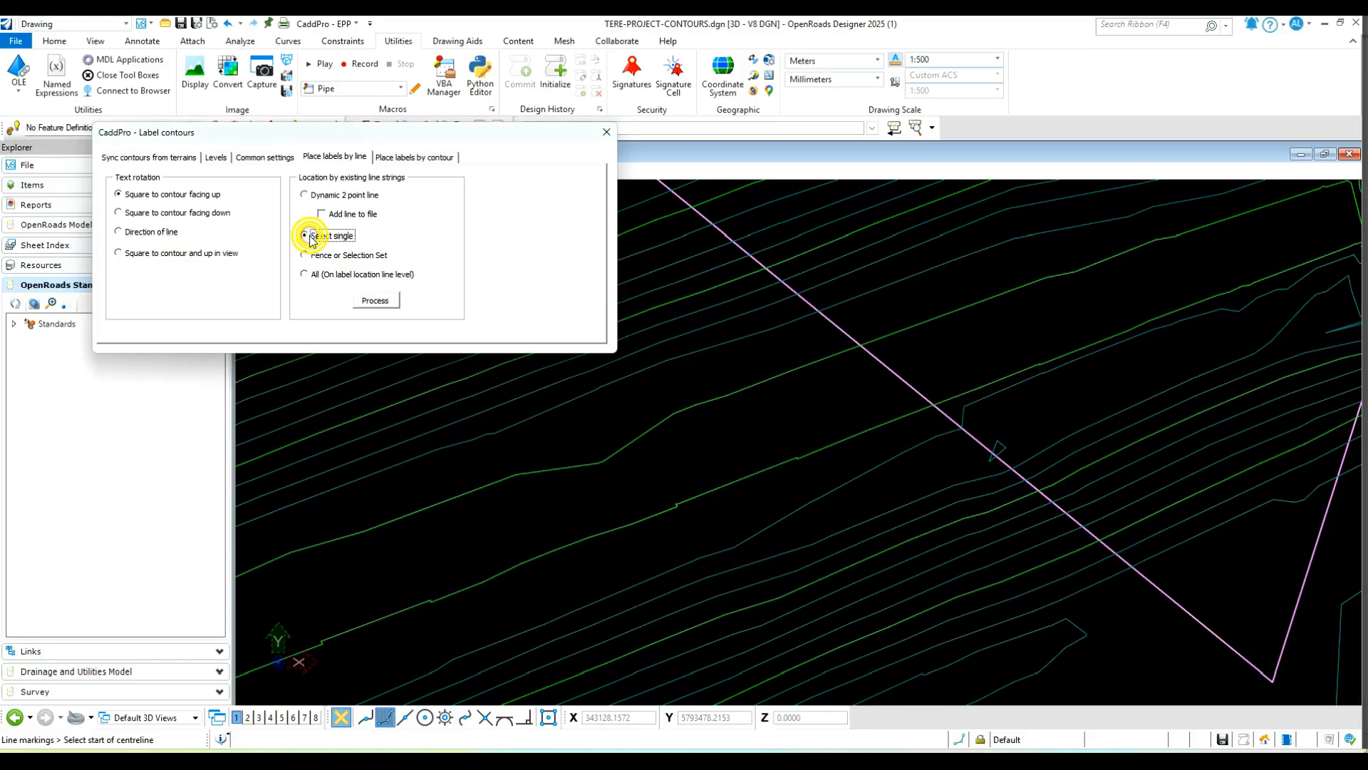
pyautogui.click(376, 300)
pyautogui.click(895, 374)
pyautogui.click(931, 361)
pyautogui.scroll(3, 786, 278)
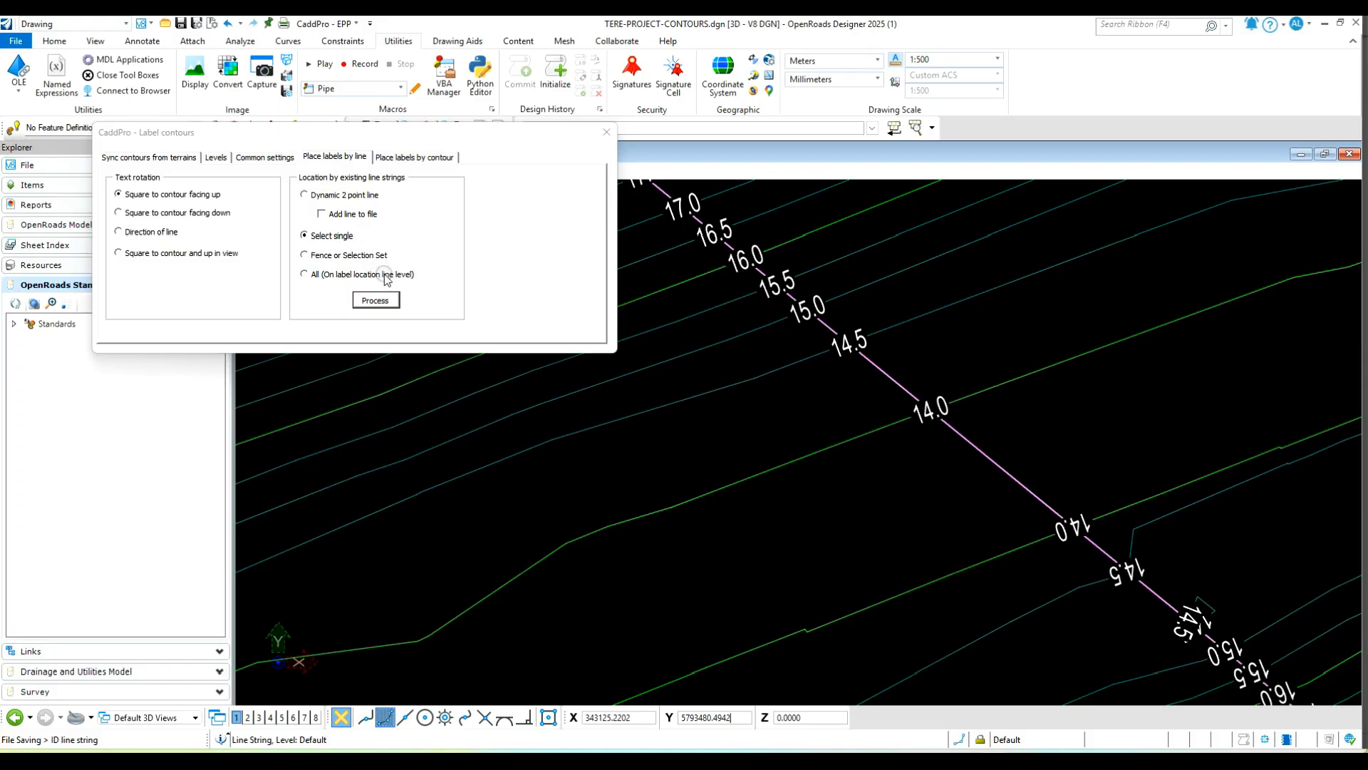
pyautogui.scroll(-5, 851, 404)
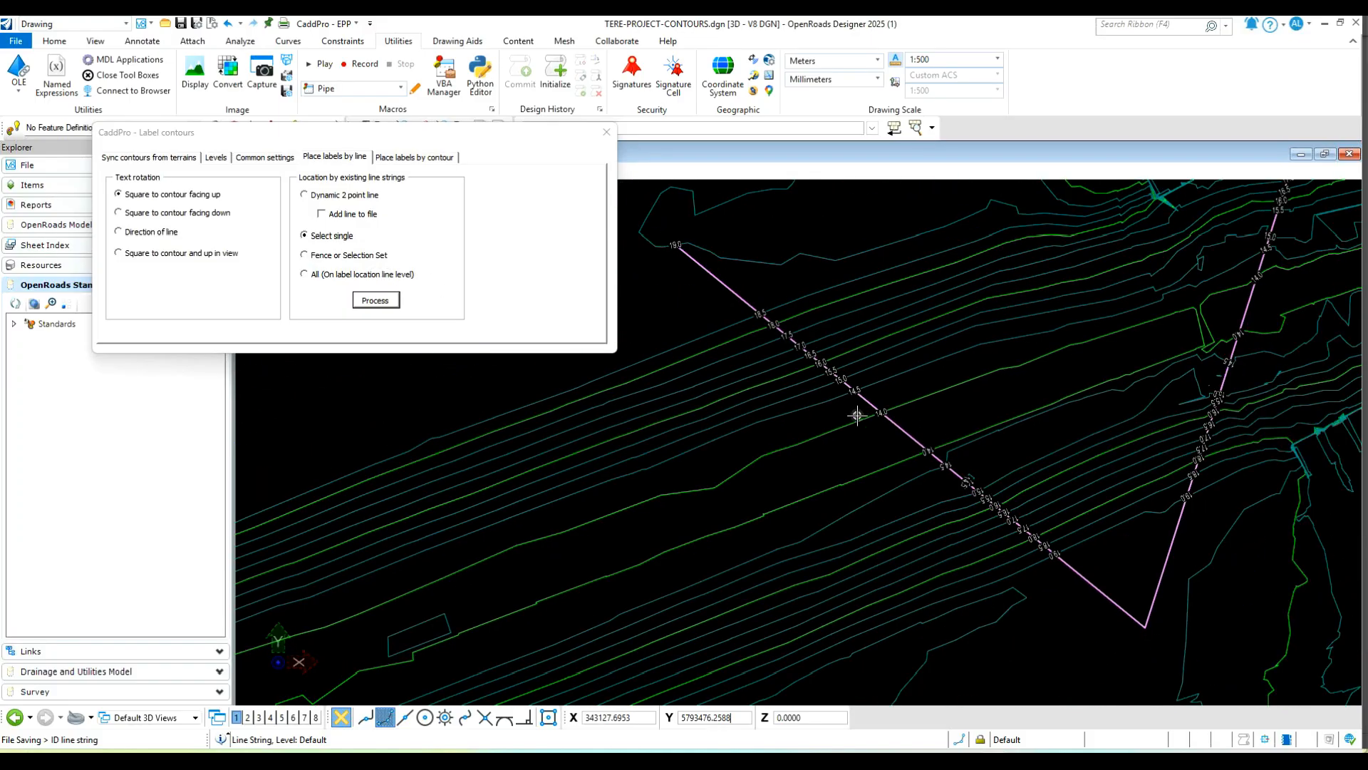
# Label the single closed minor contour south of the southern slope along its length at spacing 20, and close the contour labelling tool
pyautogui.click(424, 158)
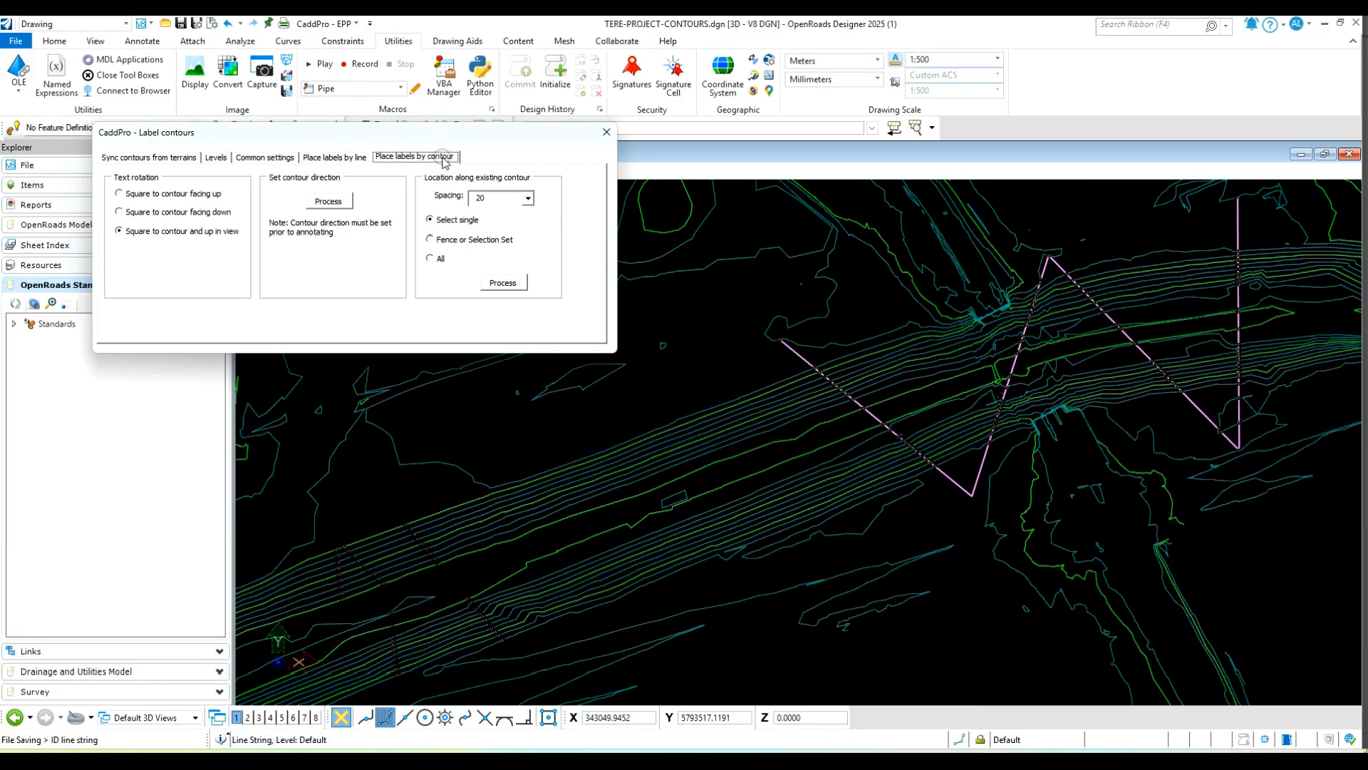
pyautogui.scroll(6, 818, 504)
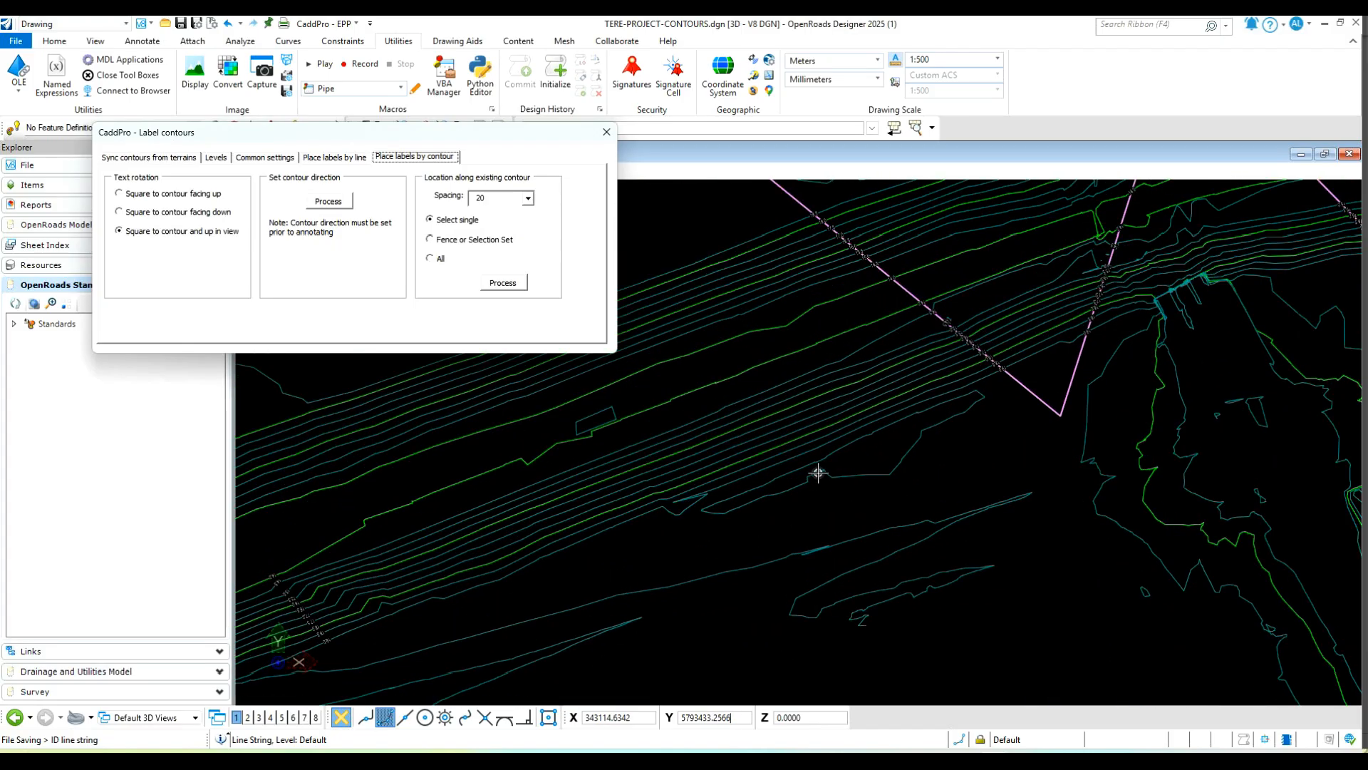
pyautogui.click(505, 272)
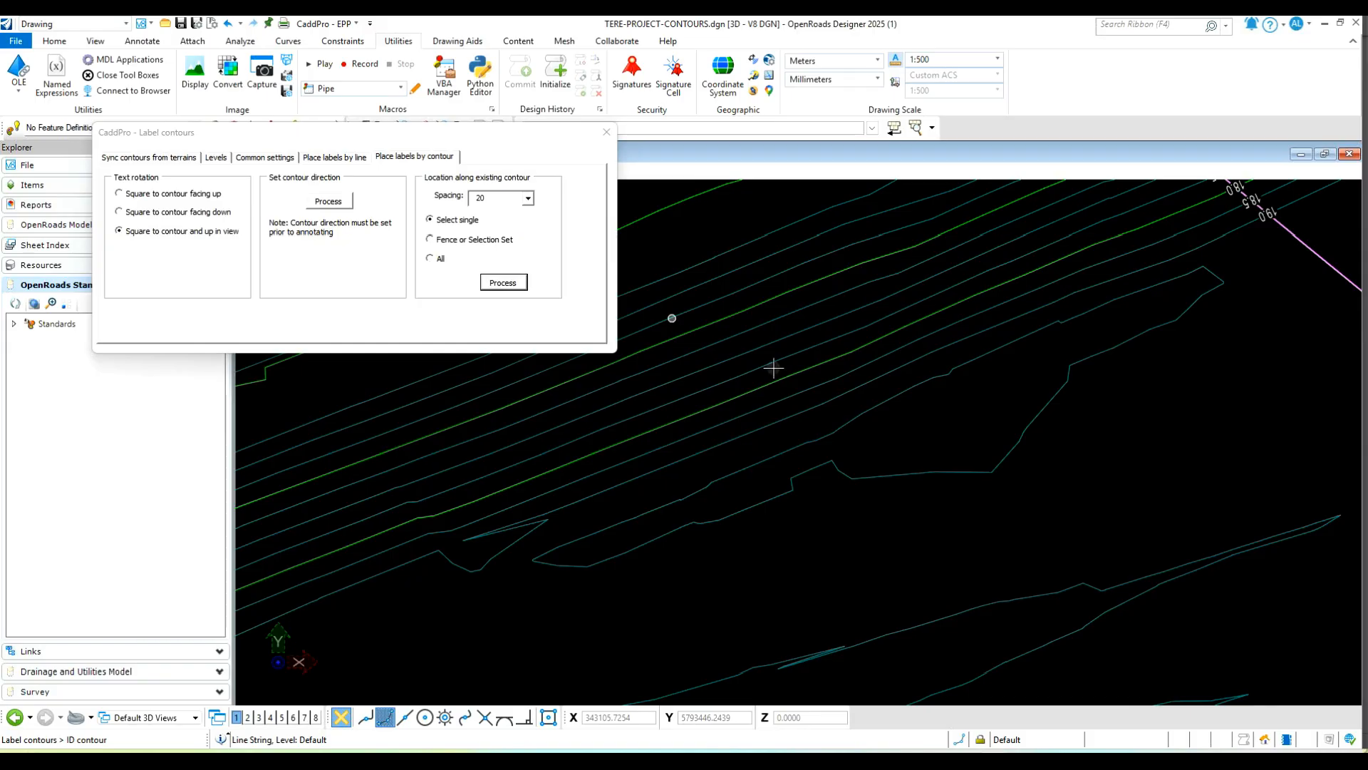
pyautogui.click(918, 470)
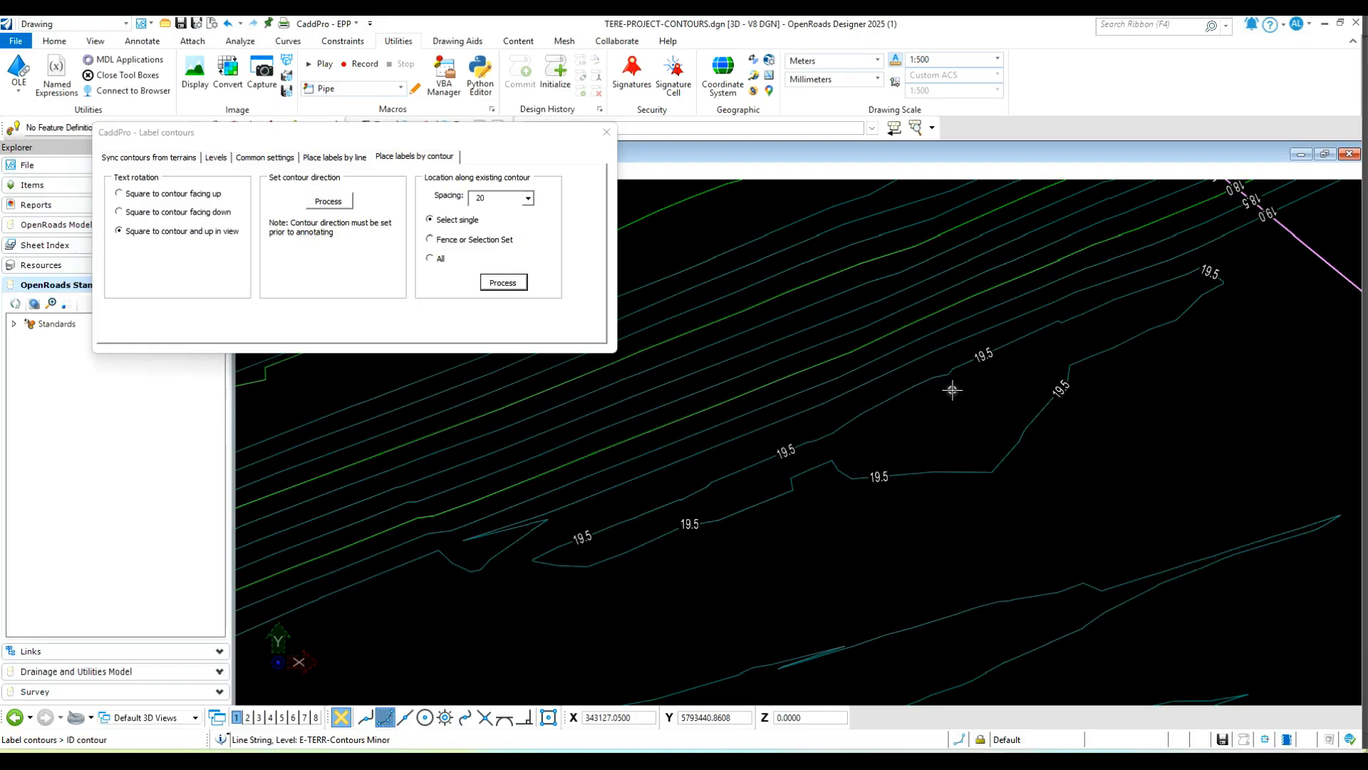
pyautogui.click(603, 134)
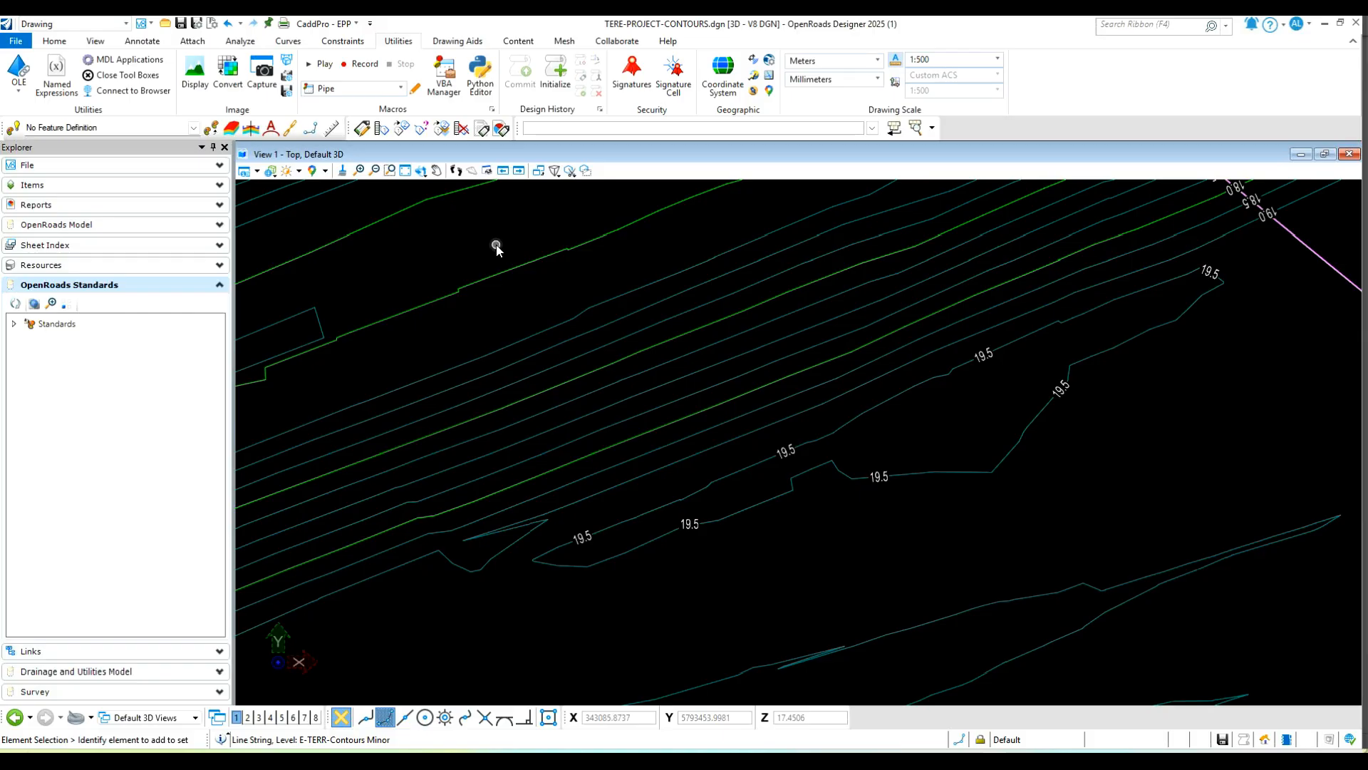
# Open the recent drawing SIMPLE_CORRIDOR.dgn
pyautogui.scroll(-2, 695, 378)
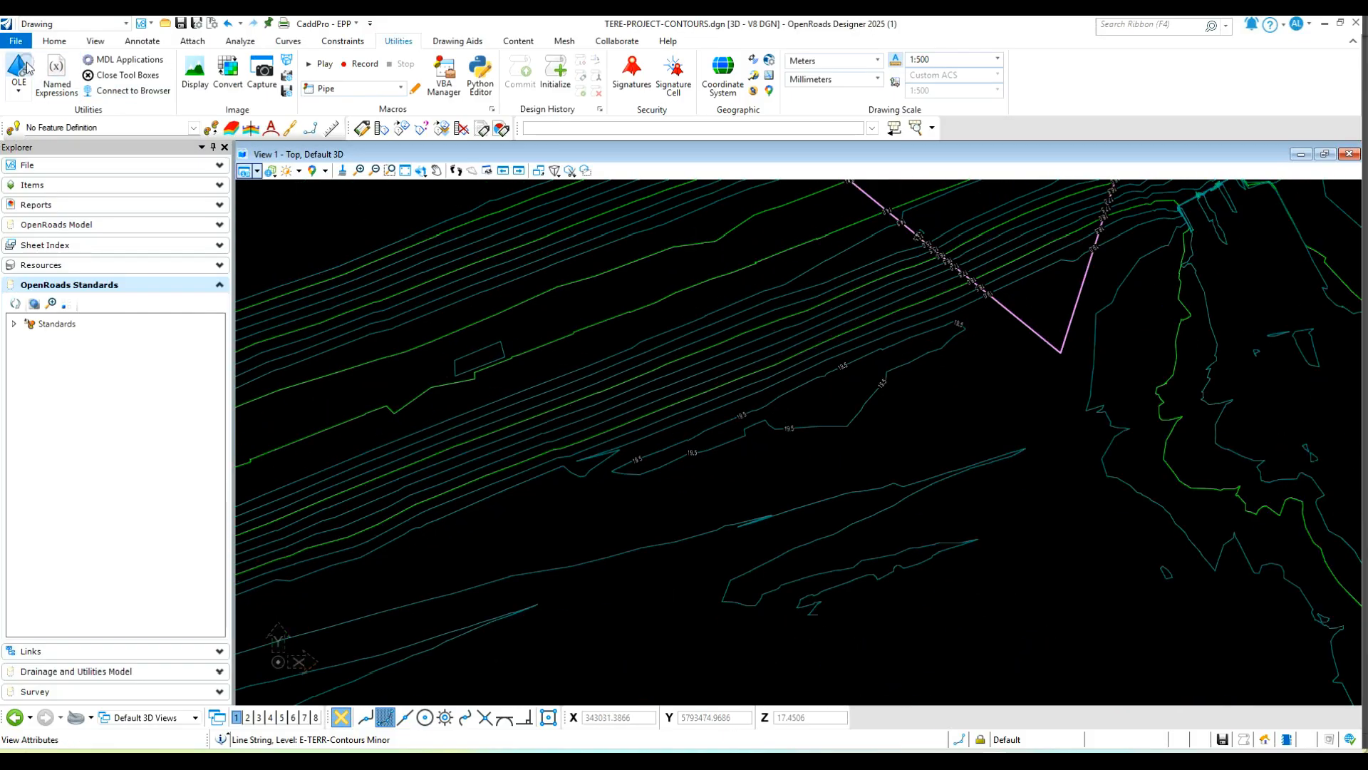
pyautogui.click(16, 41)
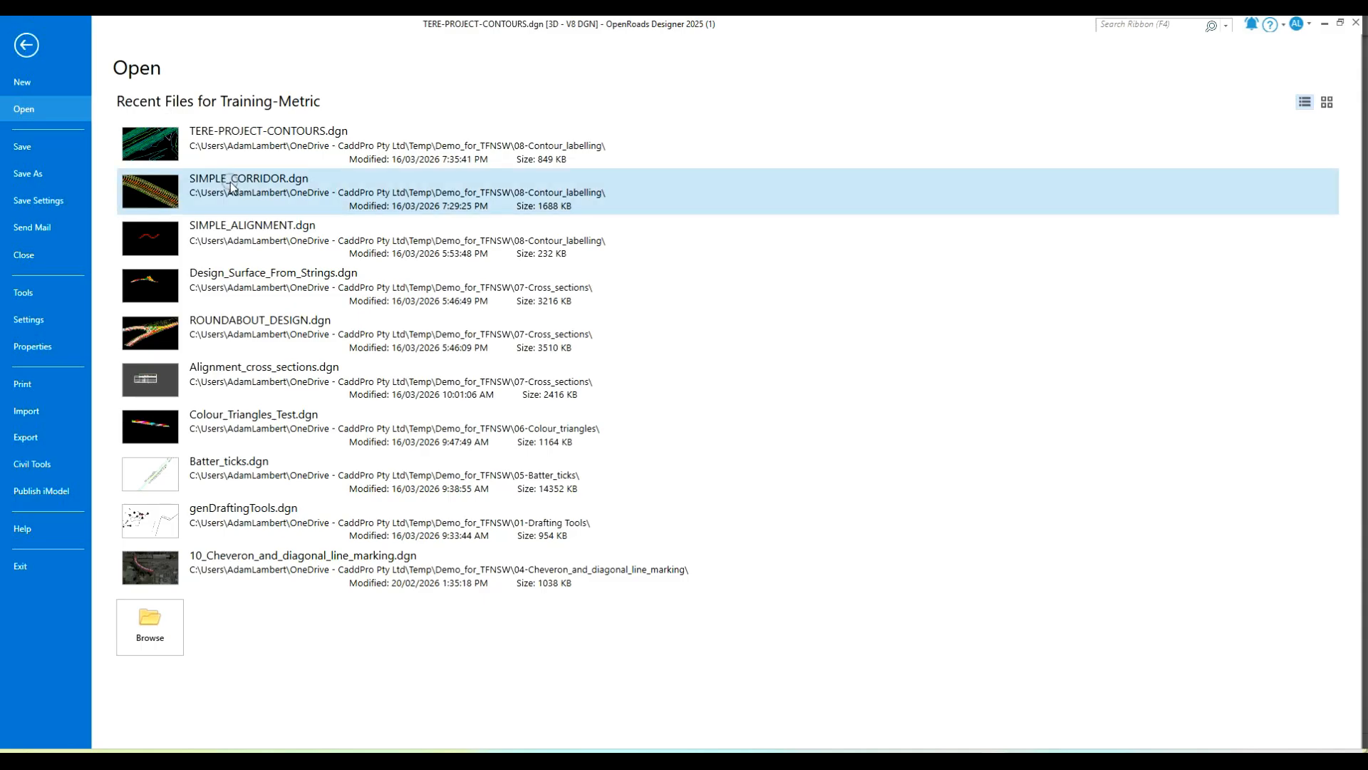
pyautogui.click(235, 175)
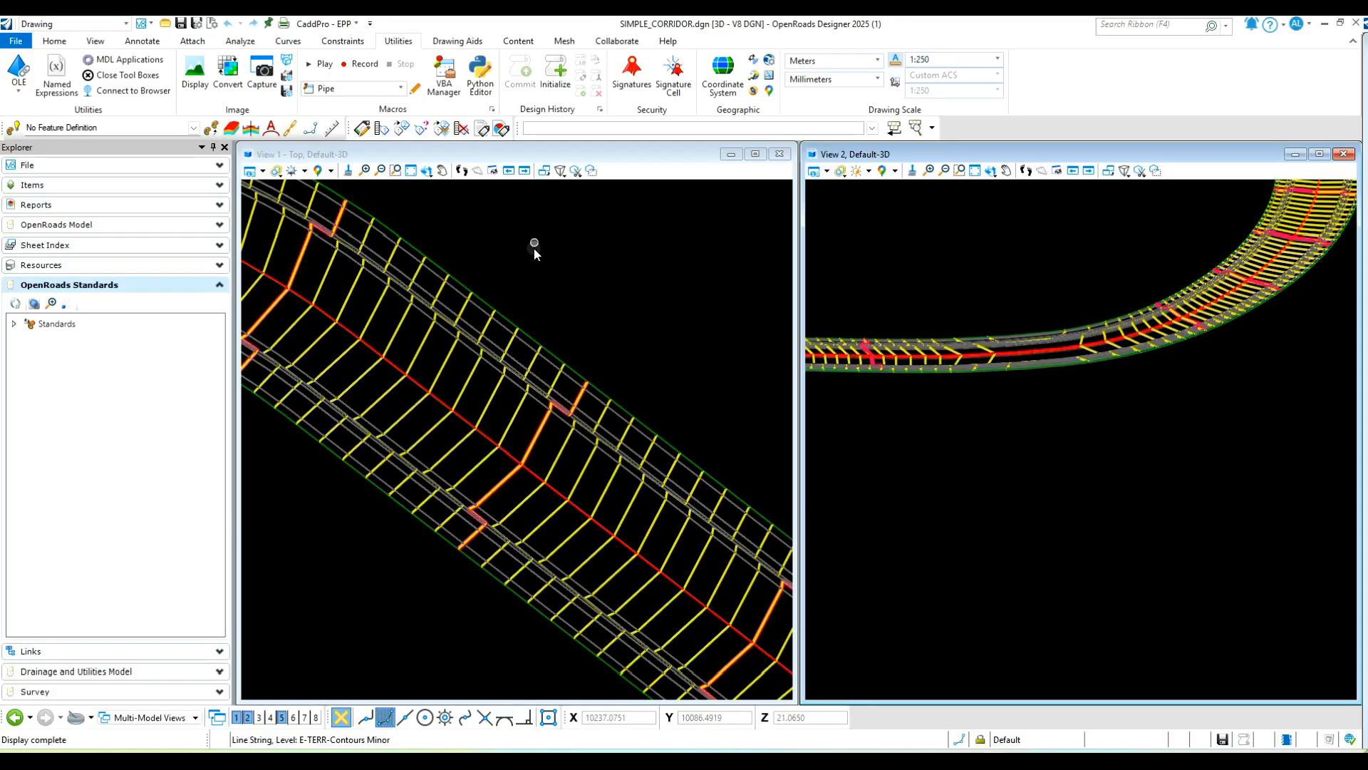
# Open the CaddPro civil contour labelling tool and show its options for placing labels by line
pyautogui.scroll(-3, 531, 250)
pyautogui.scroll(3, 588, 363)
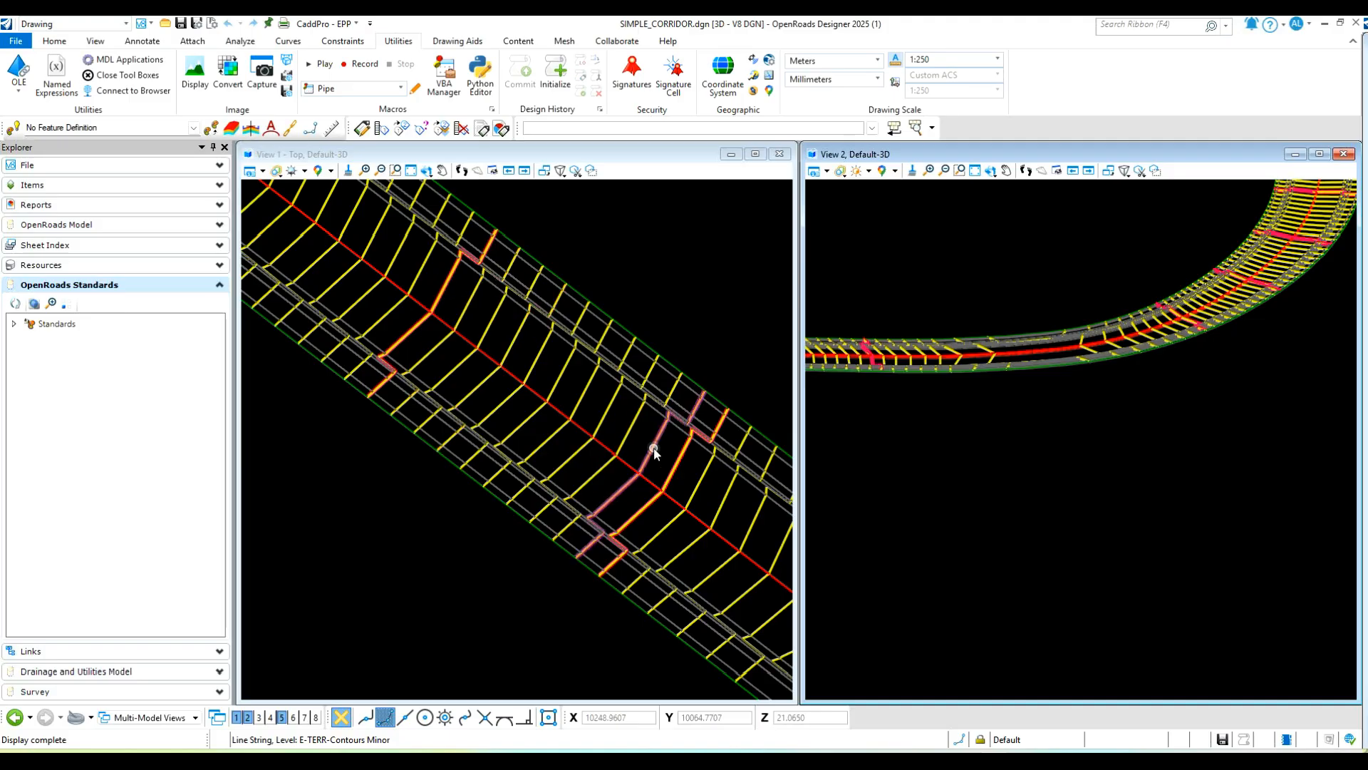
pyautogui.click(323, 25)
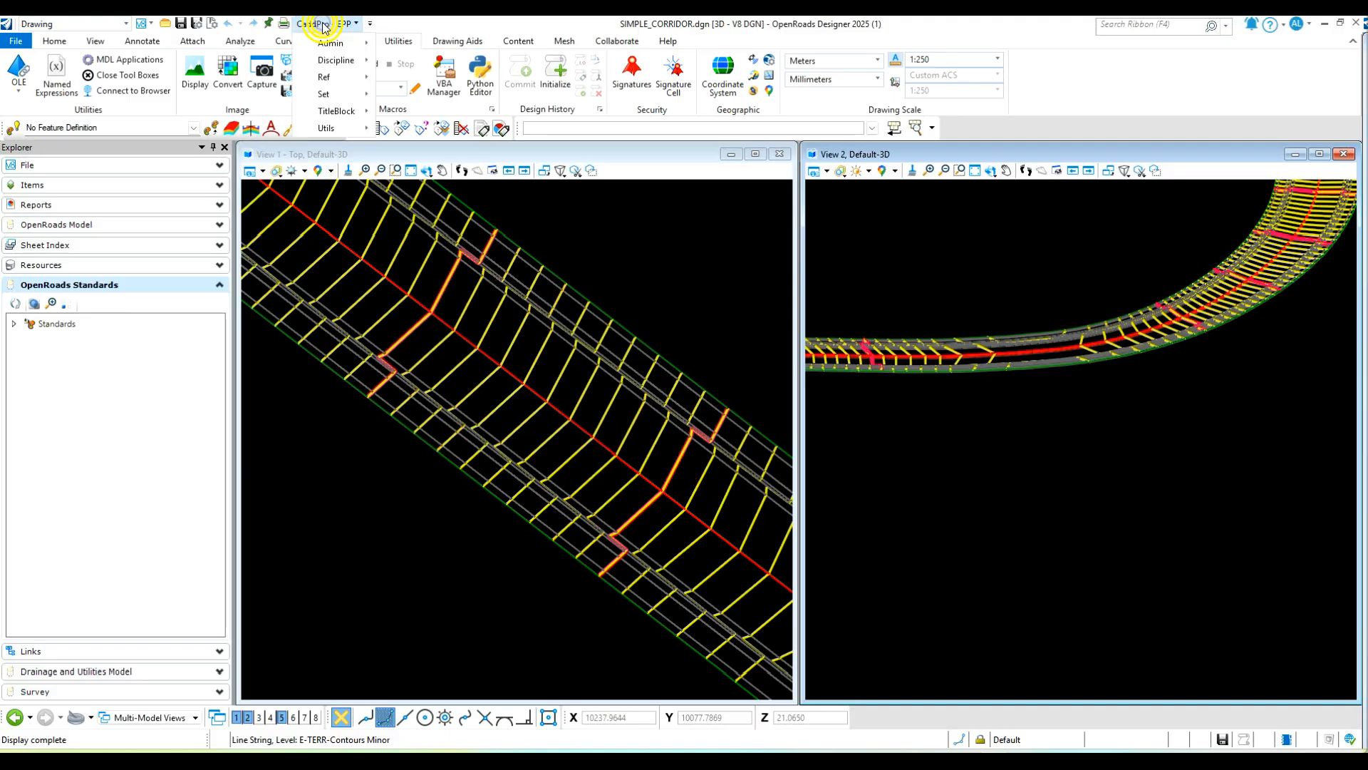
pyautogui.moveTo(334, 60)
pyautogui.moveTo(409, 78)
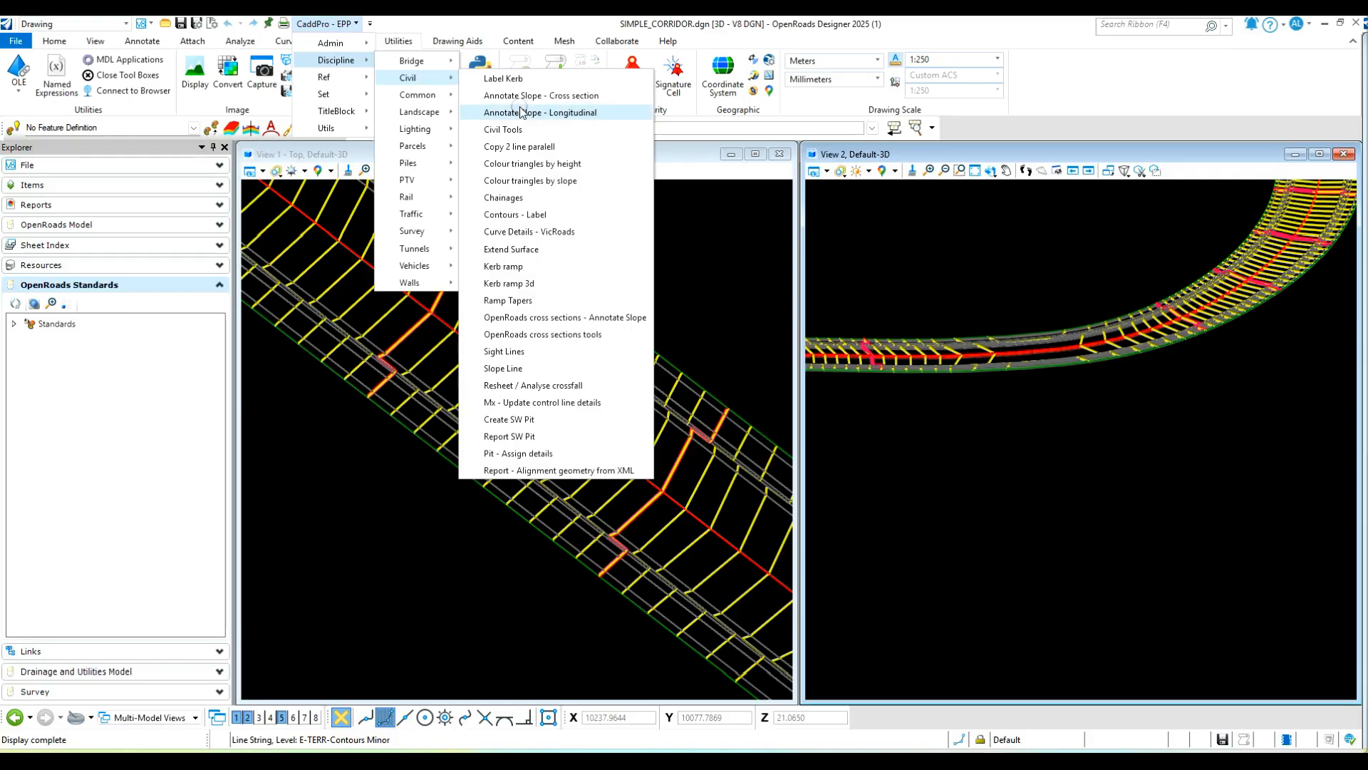
pyautogui.click(531, 215)
pyautogui.click(267, 57)
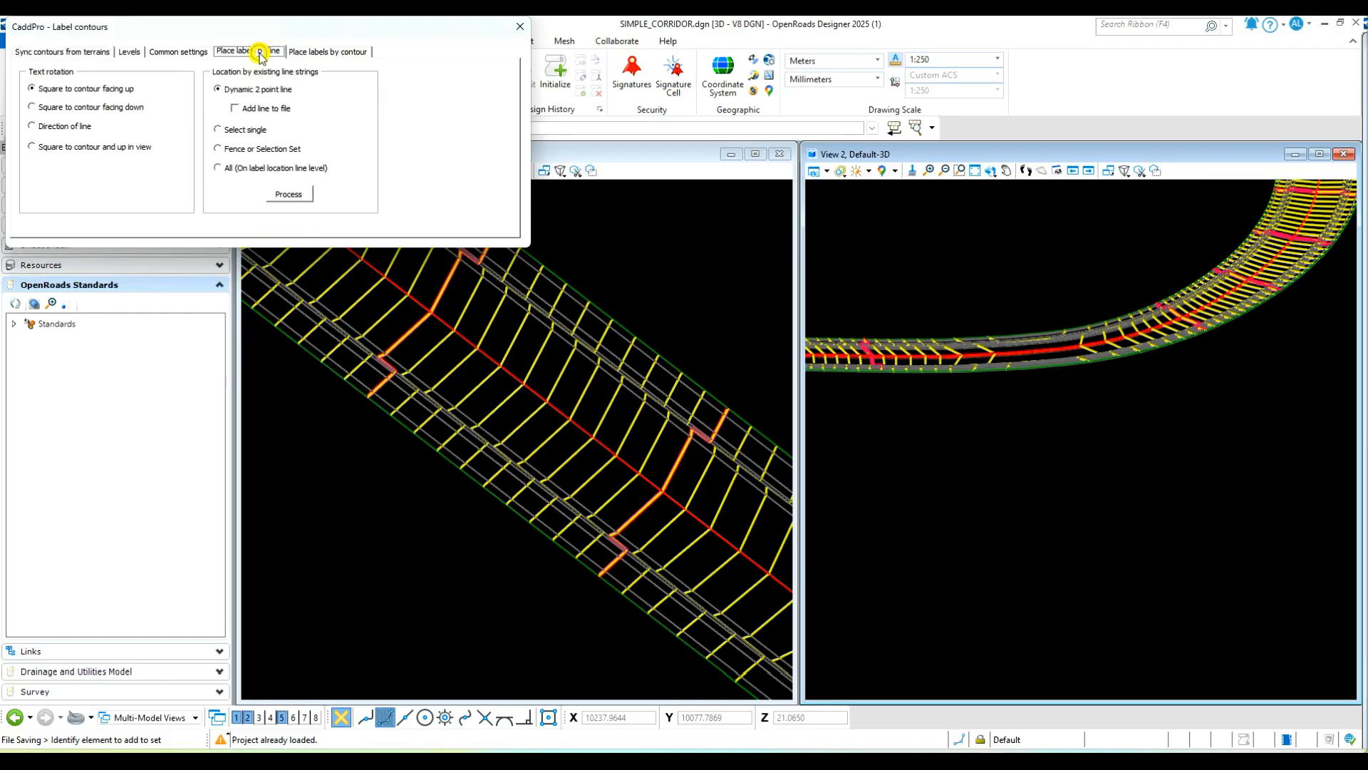
# Label the contours along a dynamic two-point line on the northern side of the corridor's straight section, with text square to contour facing up
pyautogui.click(292, 194)
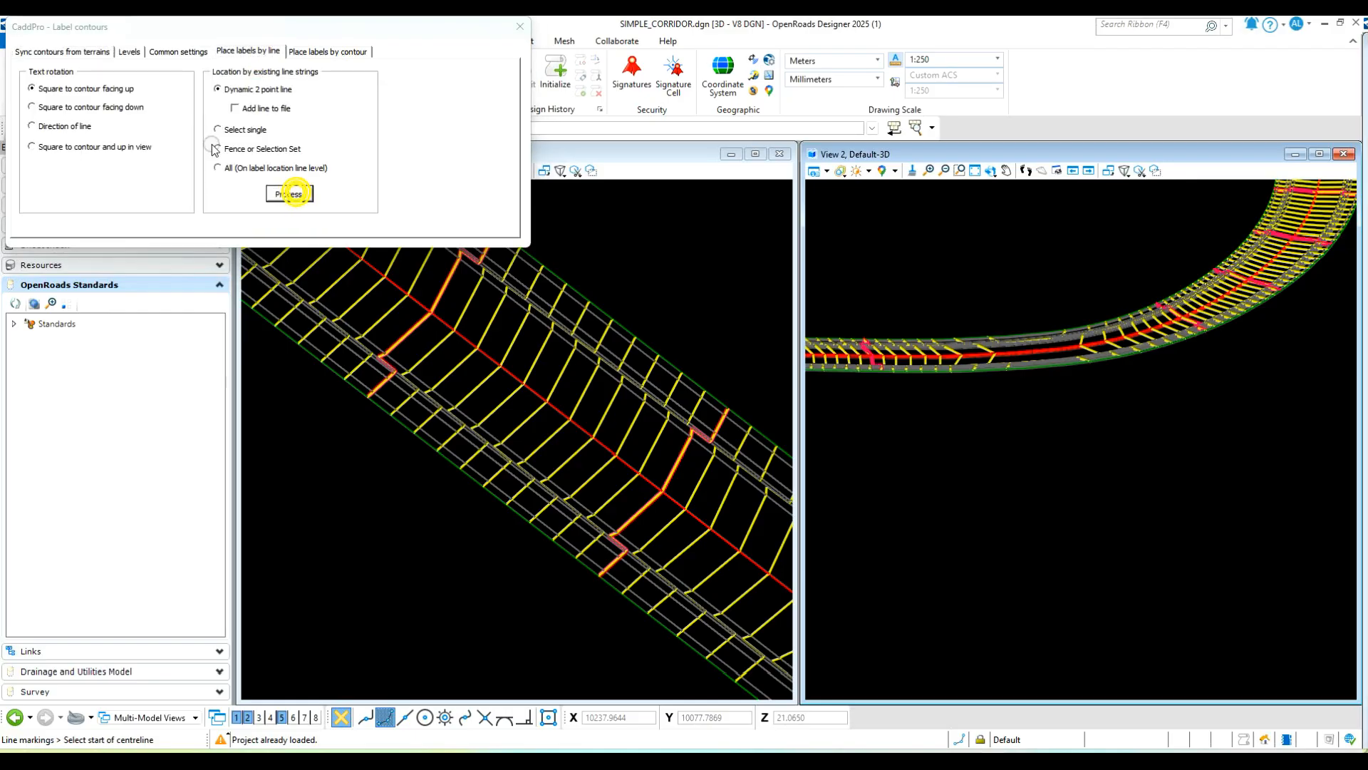
pyautogui.scroll(-3, 428, 335)
pyautogui.click(409, 295)
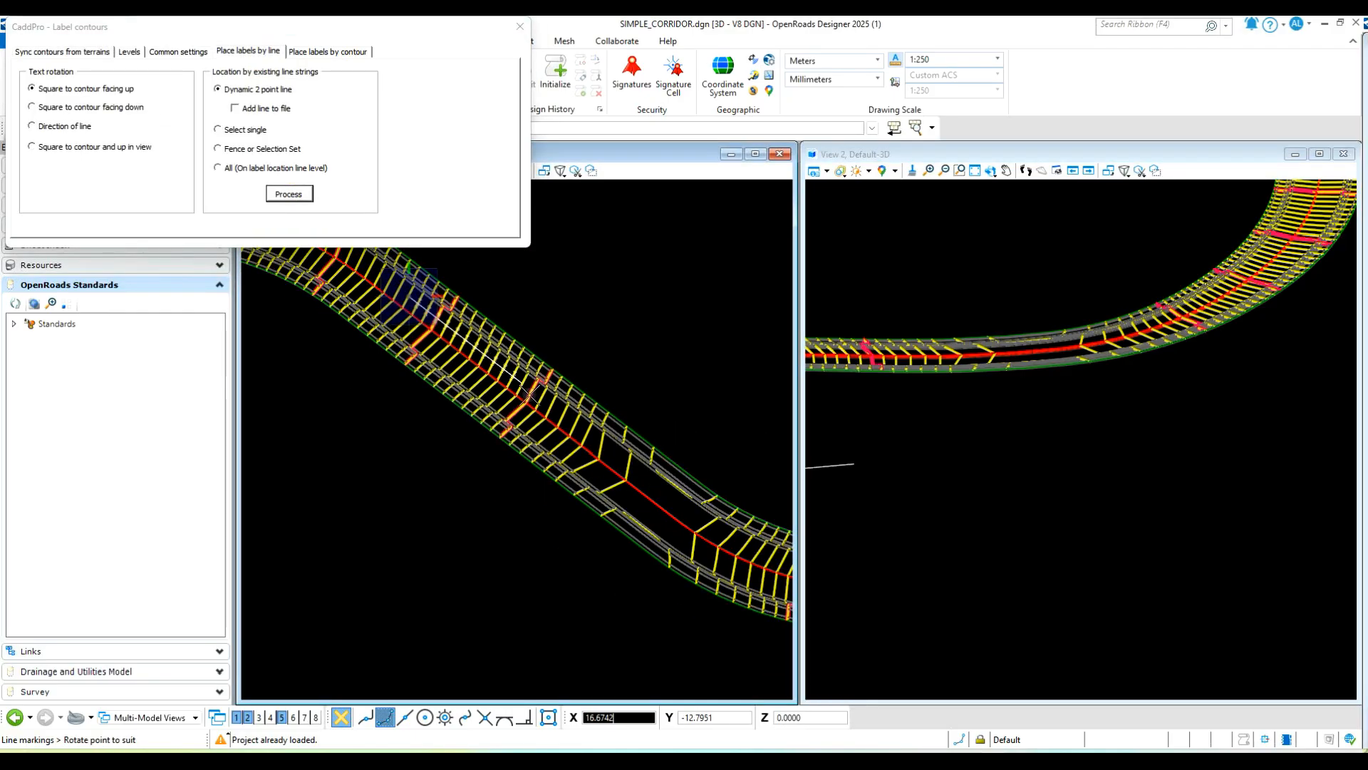
pyautogui.scroll(5, 534, 399)
pyautogui.click(722, 545)
pyautogui.scroll(-2, 714, 526)
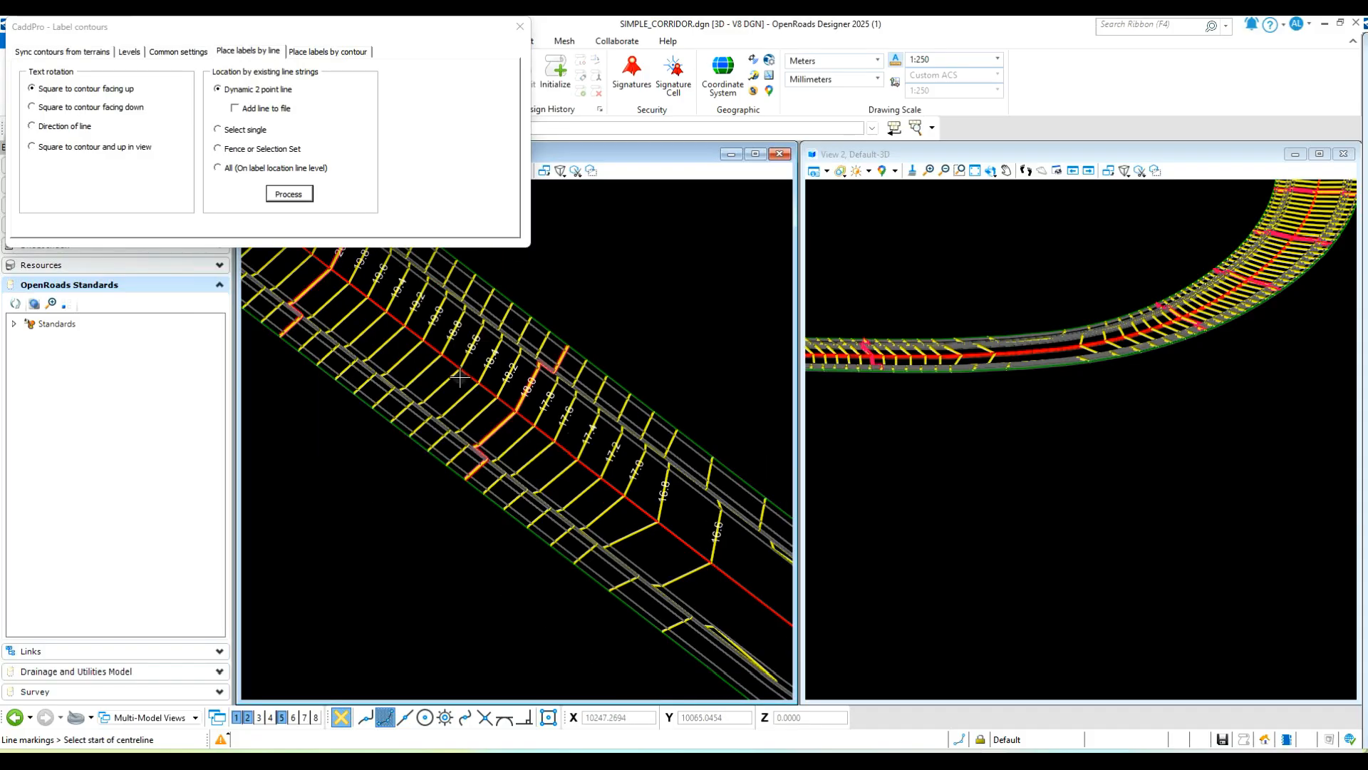
pyautogui.moveTo(409, 360); pyautogui.dragTo(649, 501, button='middle')
pyautogui.scroll(2, 553, 368)
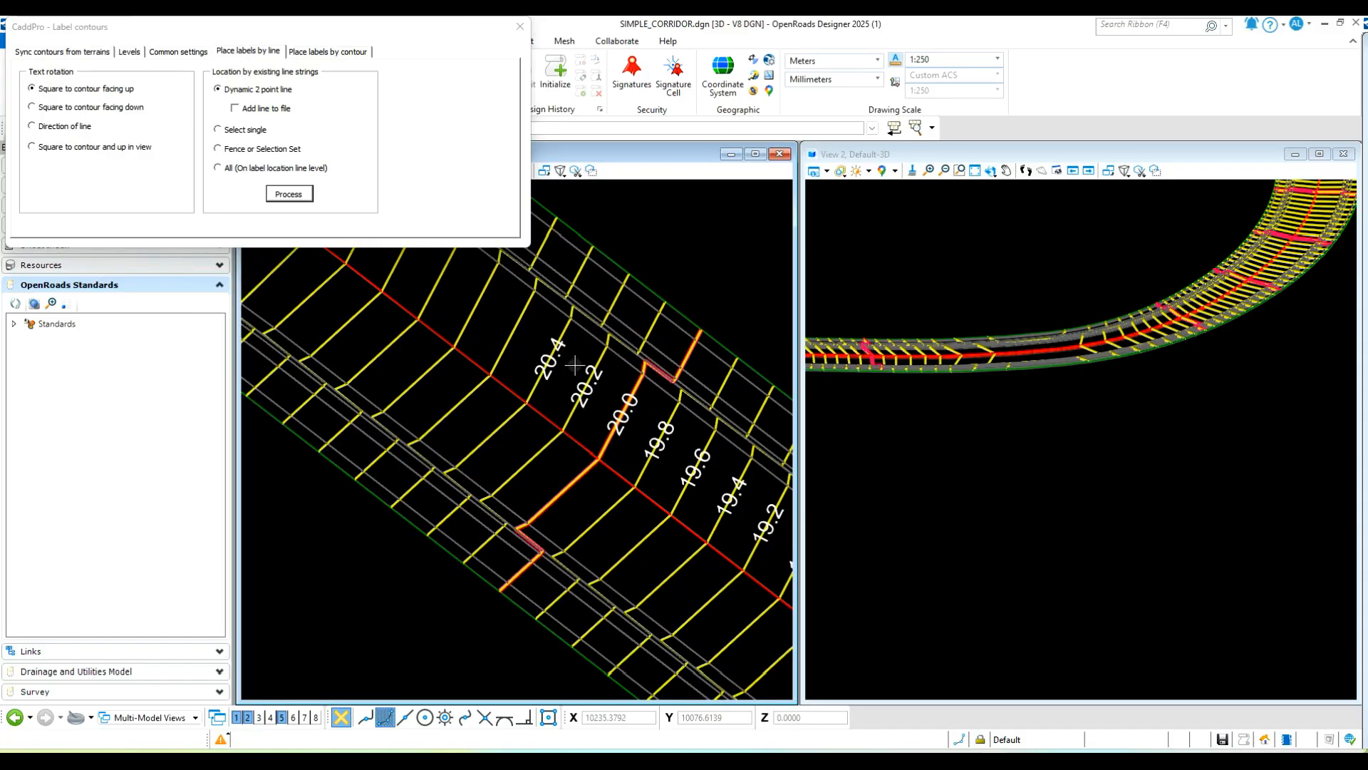
# Label the contours along the red corridor centreline using the Select single location option, and inspect the labels around the curve
pyautogui.click(241, 128)
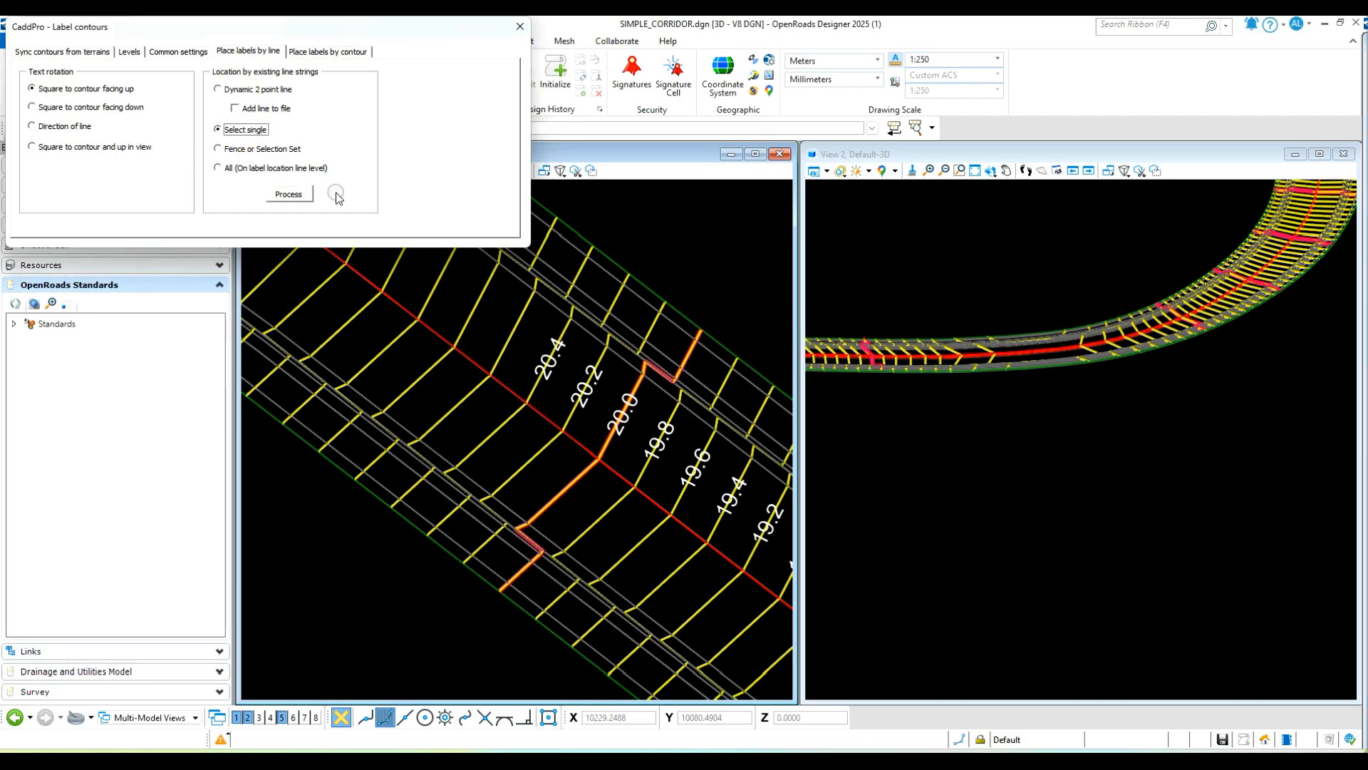
pyautogui.click(295, 194)
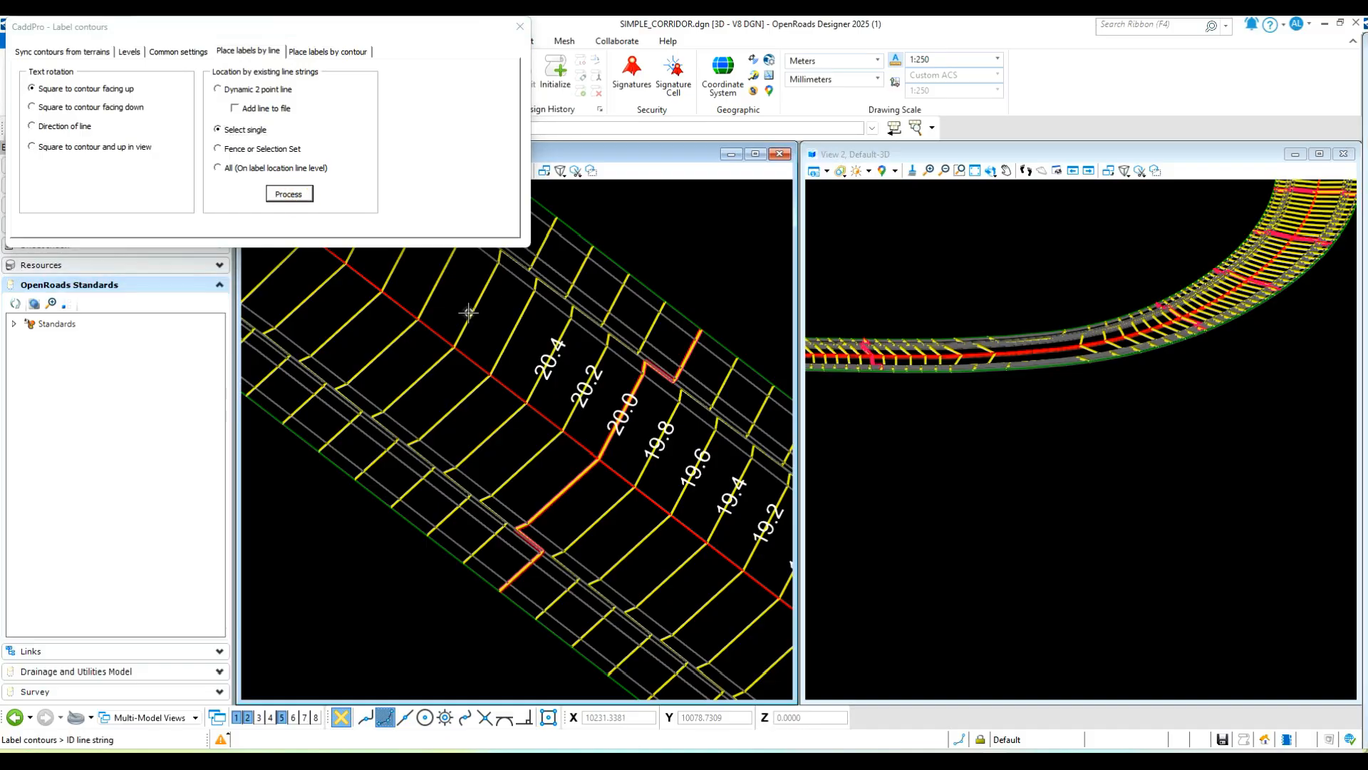
pyautogui.click(467, 358)
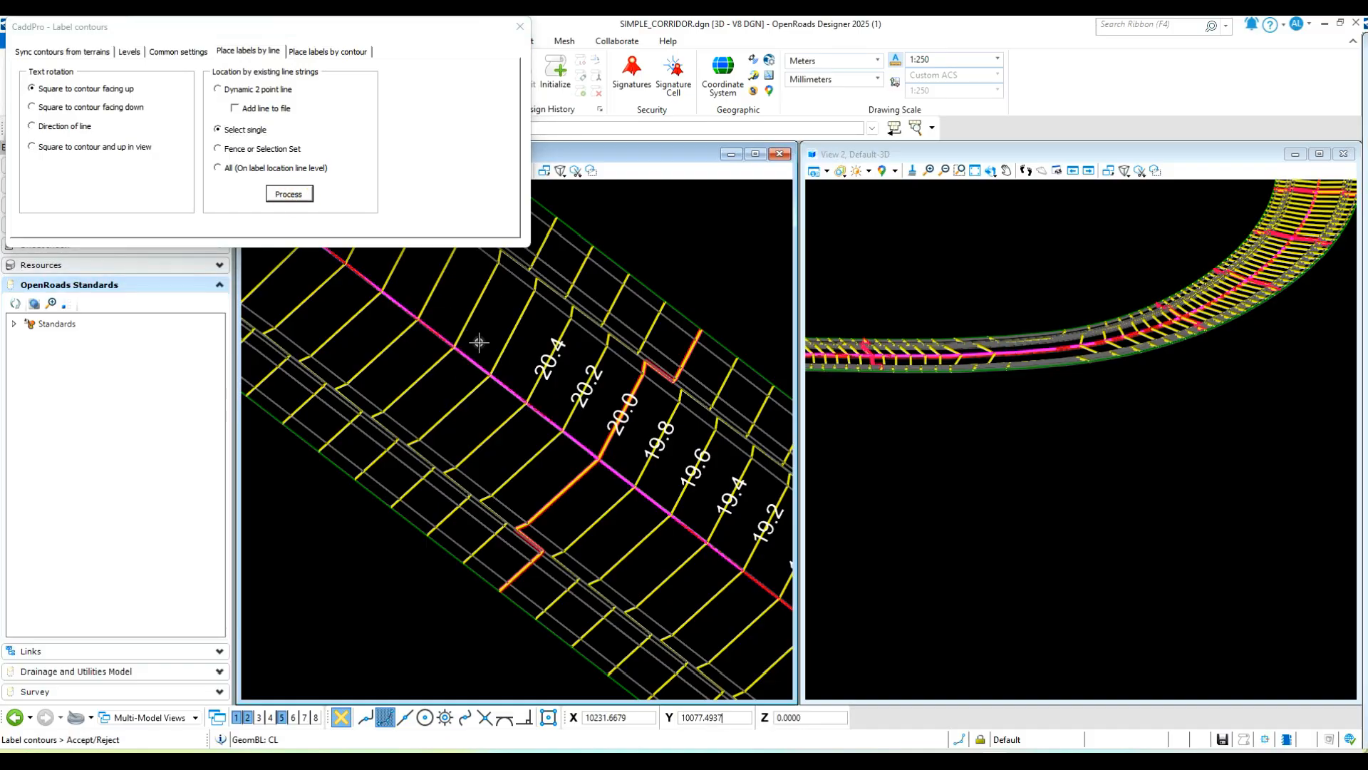
pyautogui.click(479, 343)
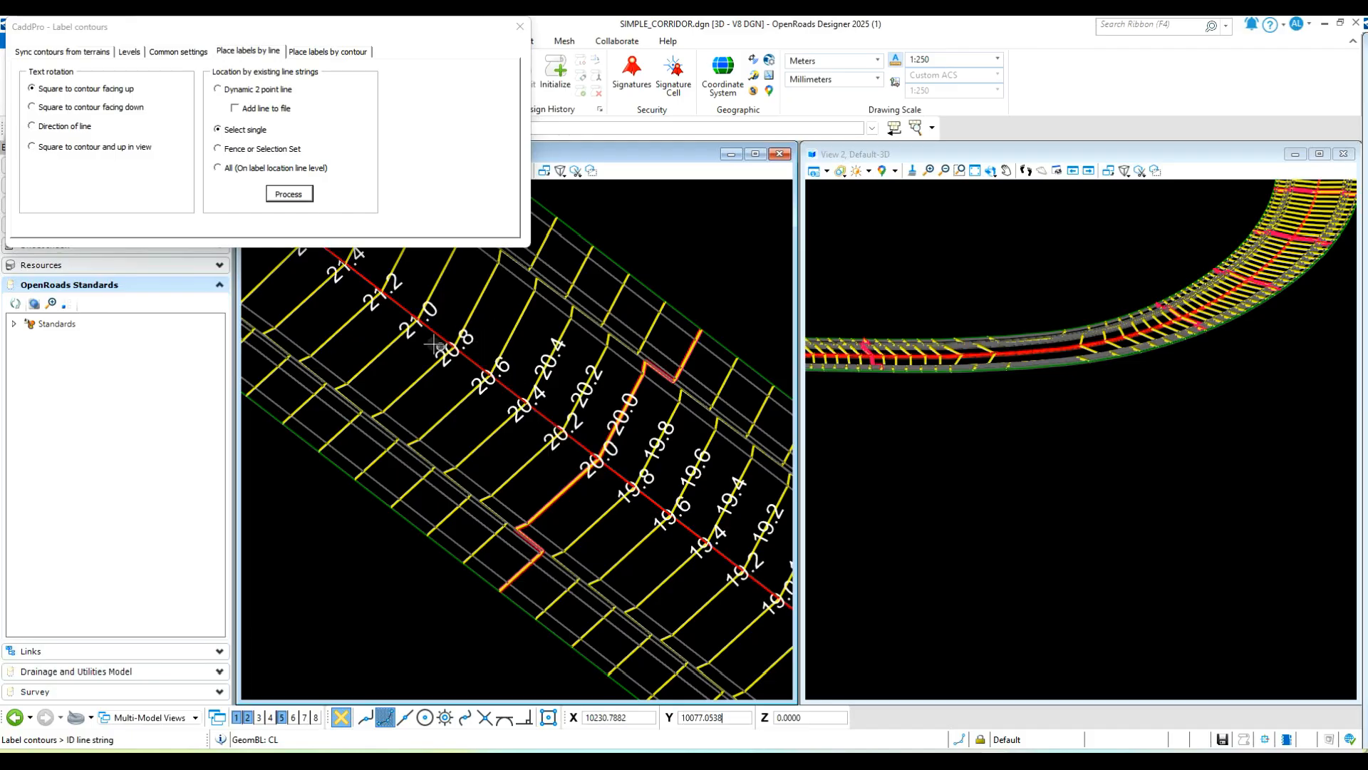
pyautogui.scroll(-2, 562, 463)
pyautogui.scroll(-2, 503, 422)
pyautogui.moveTo(637, 590); pyautogui.dragTo(409, 439, button='middle')
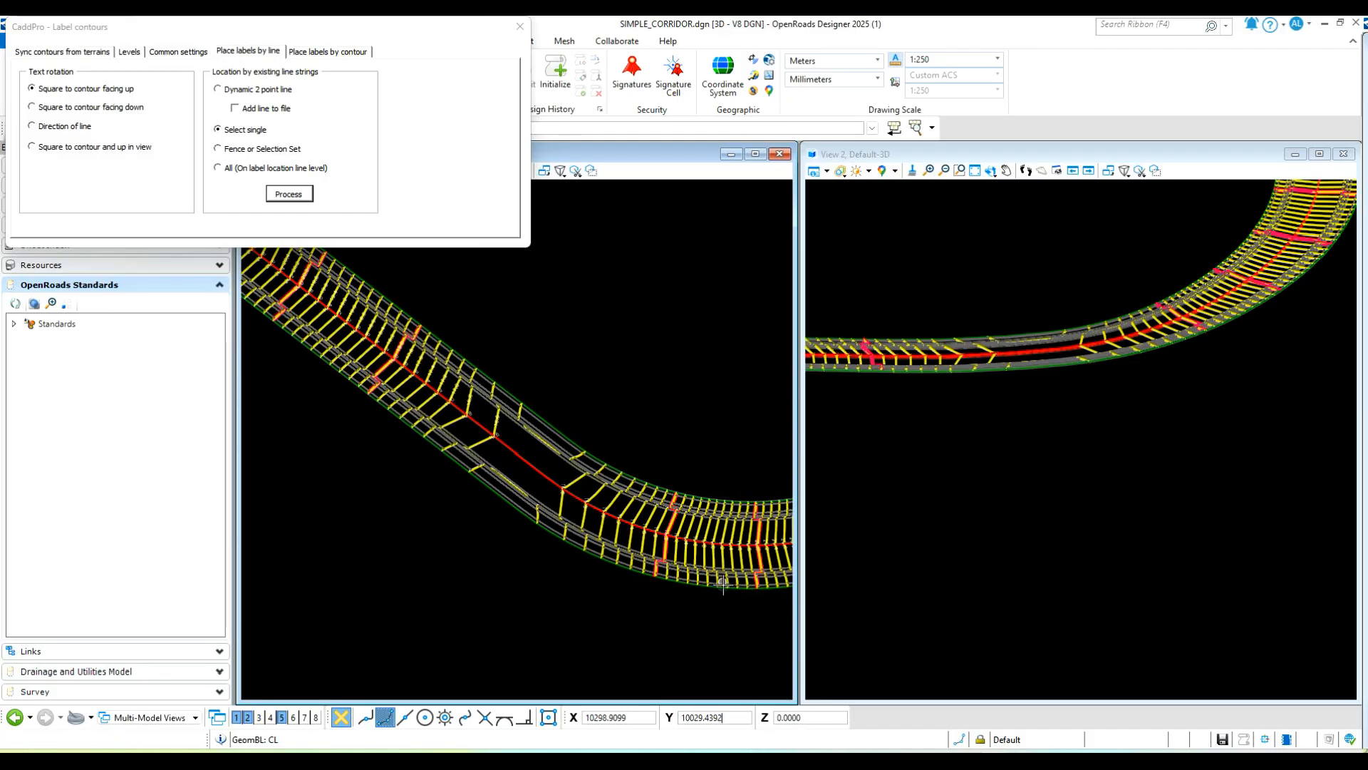
pyautogui.moveTo(716, 581); pyautogui.dragTo(564, 556, button='middle')
pyautogui.scroll(3, 610, 513)
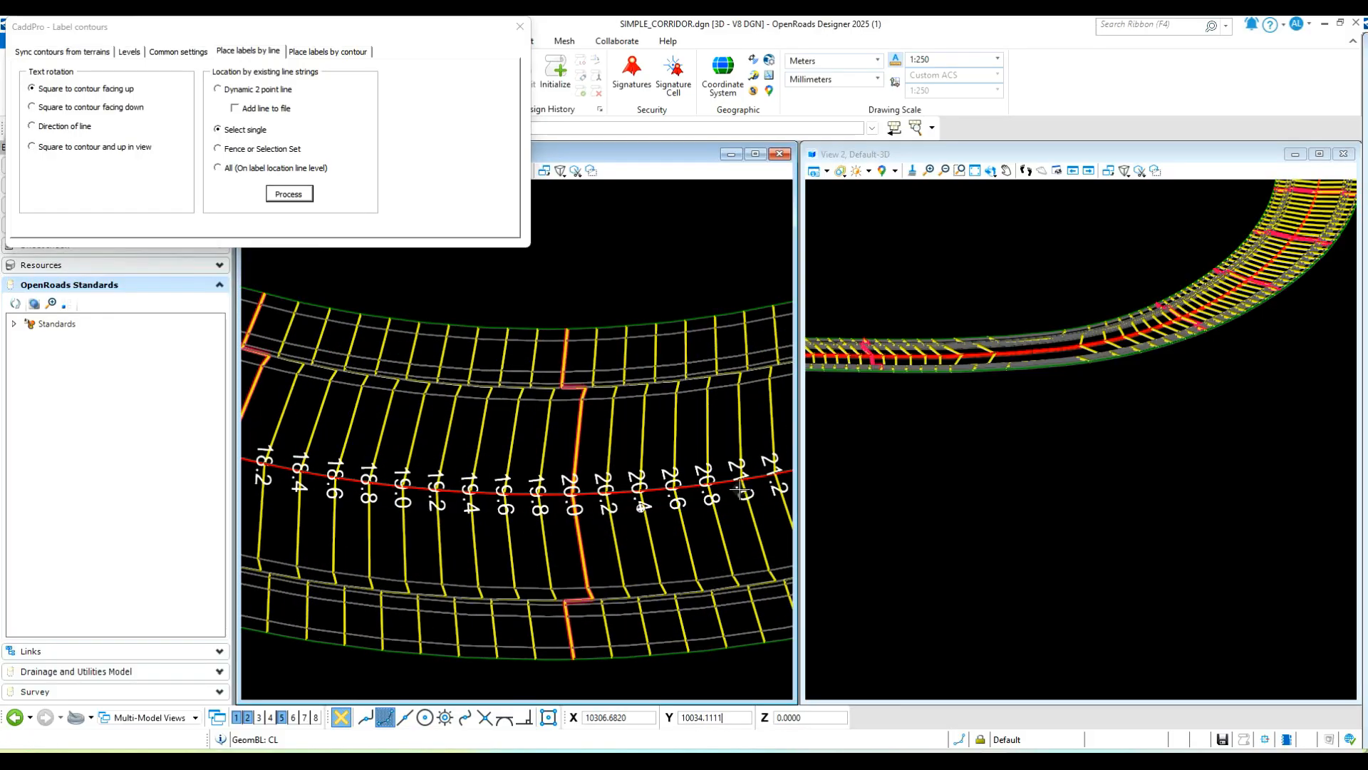